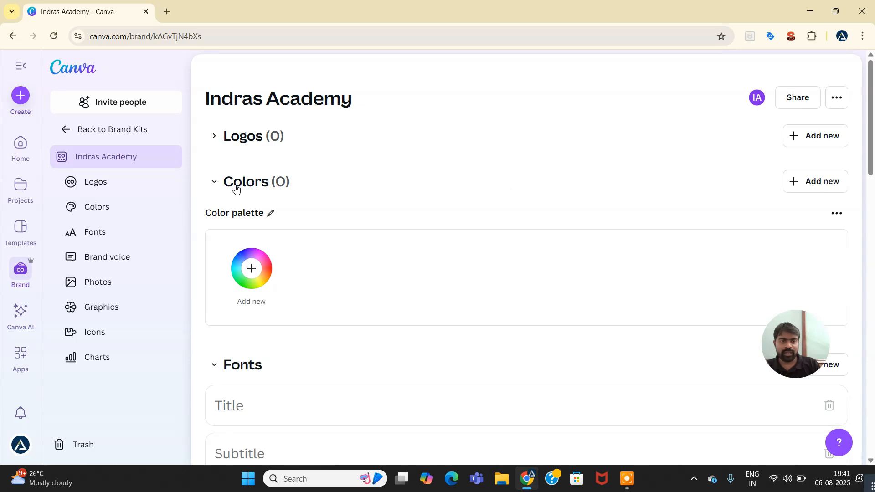
Collapse the Colors and Fonts sections and look over the remaining brand kit sections.
left_click(248, 226)
scroll(291, 232, "down", 10)
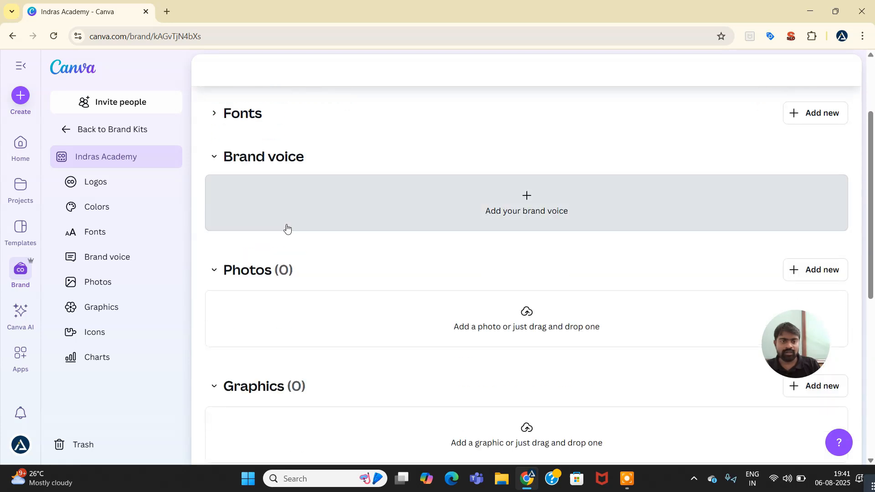
scroll(291, 260, "up", 9)
scroll(291, 261, "up", 1)
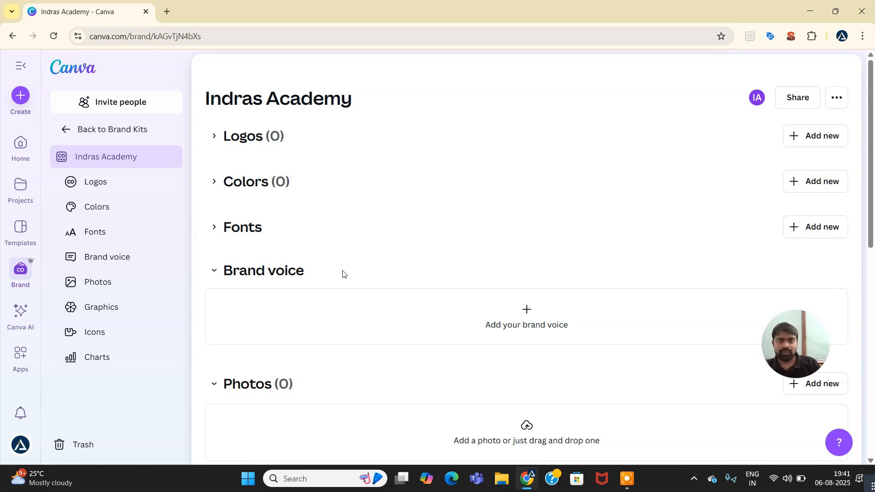
Upload both Indras Academy logo images from the Logos folder in Canva Brandkit to the Logos section.
left_click(226, 142)
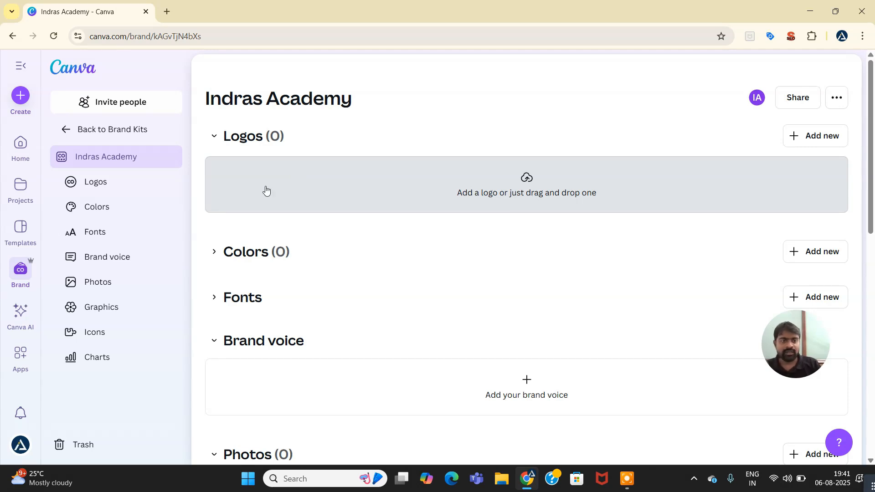
left_click(531, 192)
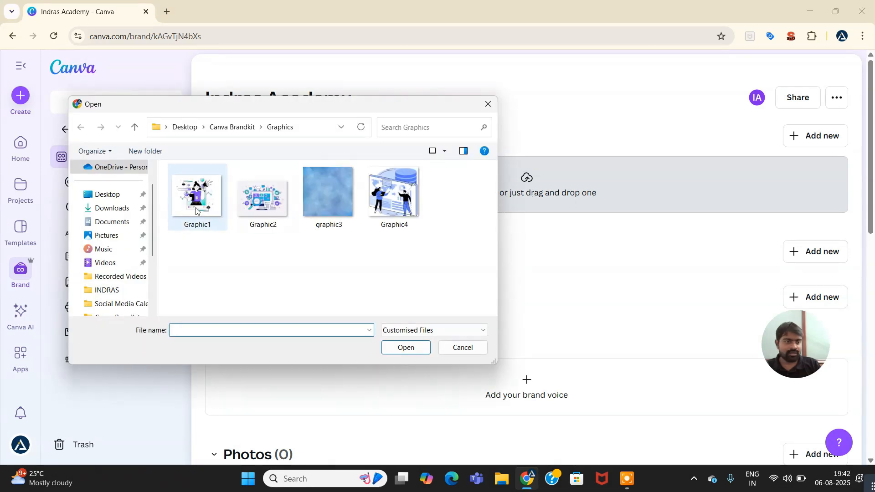
left_click(228, 130)
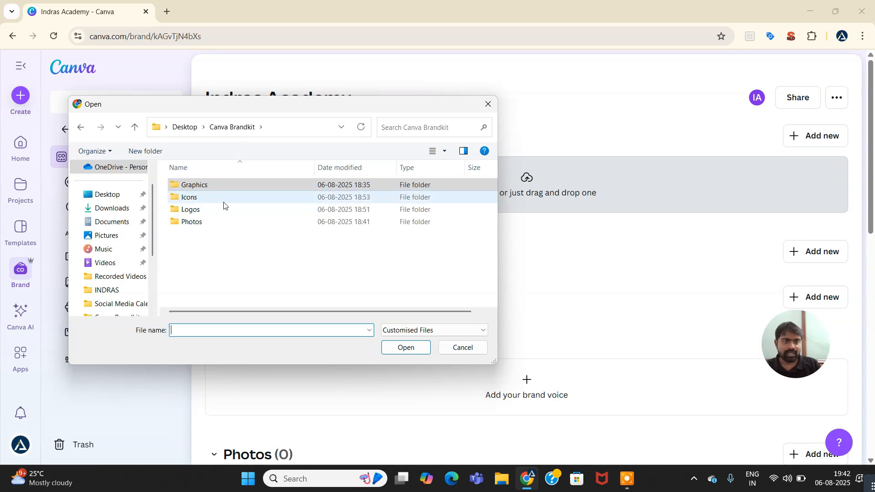
double_click(195, 211)
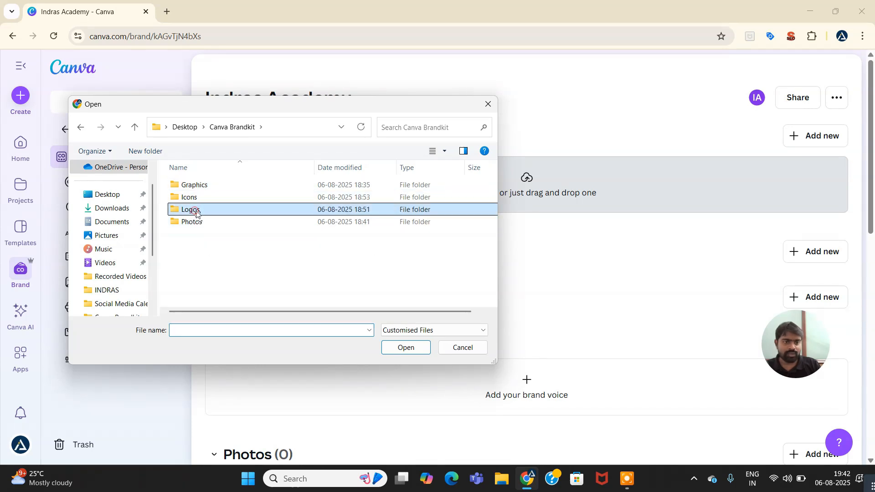
left_click_drag(330, 220, 204, 225)
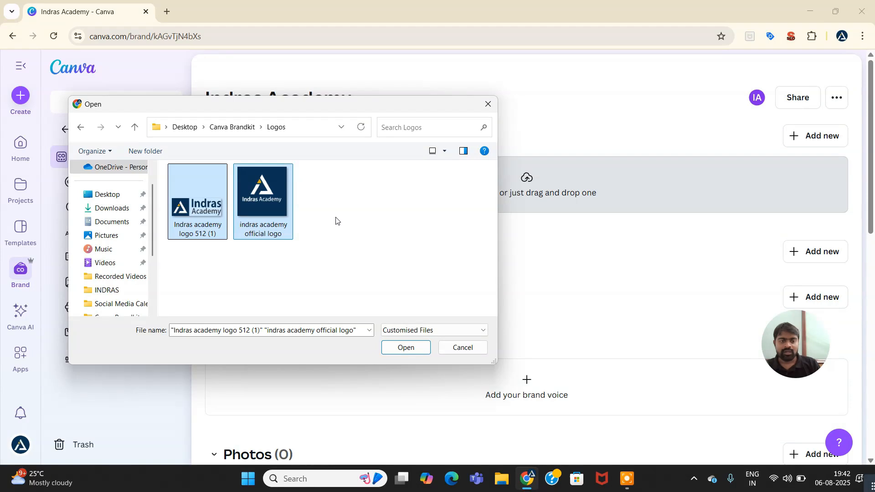
left_click(417, 348)
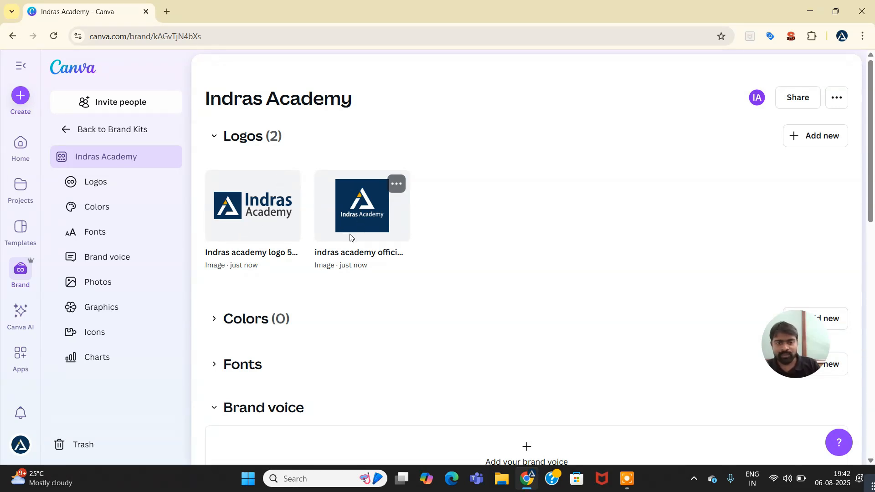
scroll(281, 226, "down", 2)
scroll(282, 228, "up", 2)
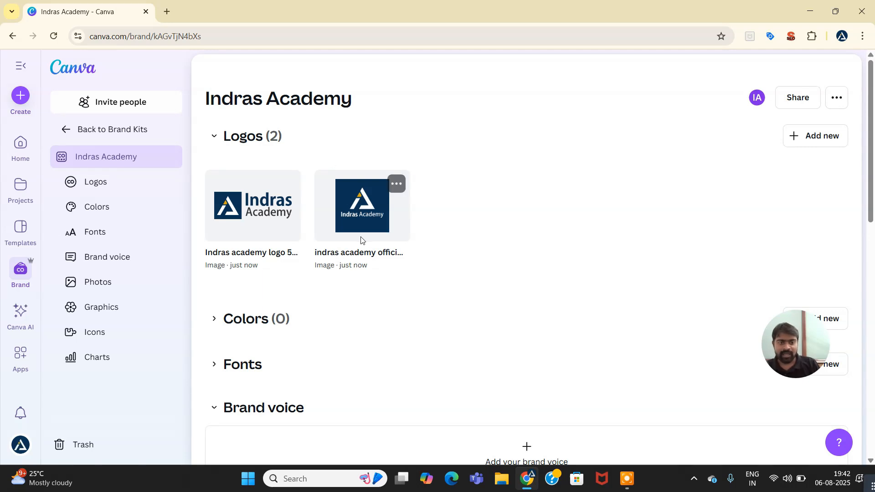
scroll(360, 240, "down", 2)
scroll(342, 244, "up", 2)
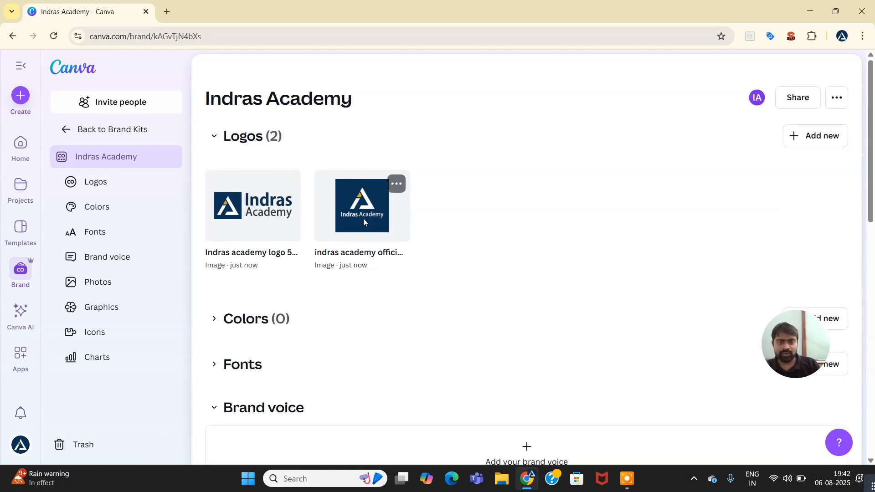
Expand the Colors section and add a new color to the color palette.
scroll(363, 223, "down", 1)
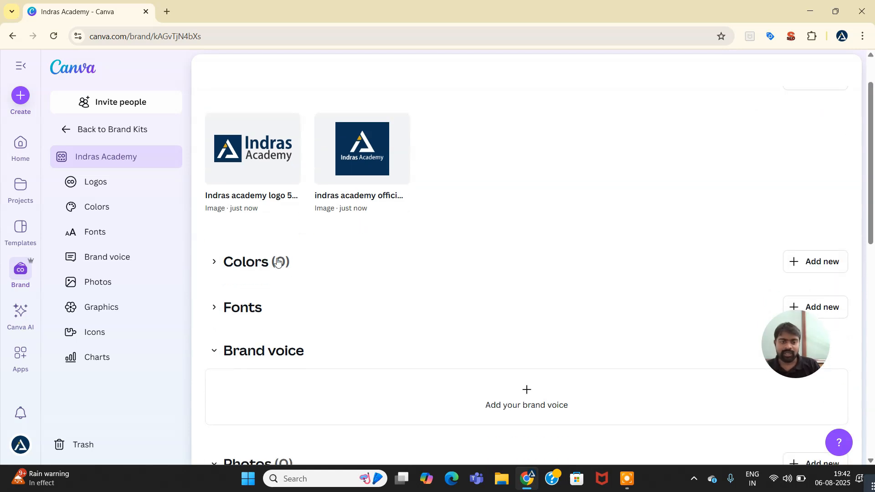
left_click(256, 268)
scroll(312, 259, "down", 2)
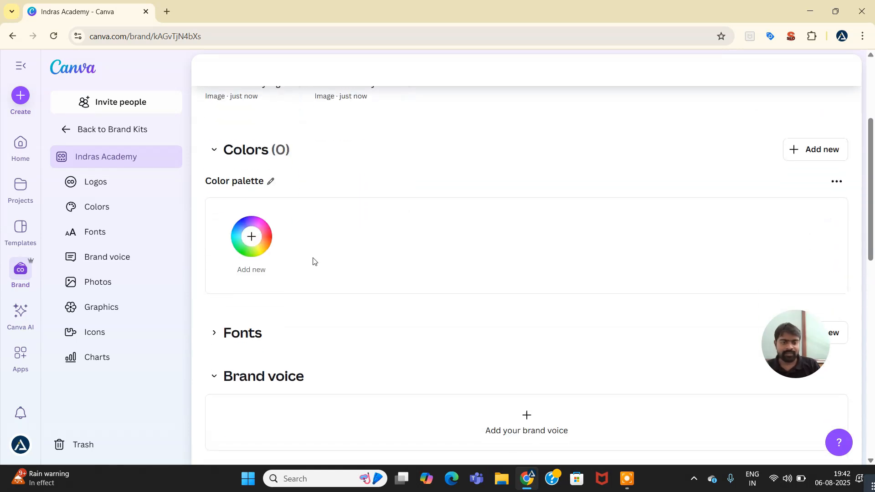
scroll(313, 269, "up", 2)
scroll(313, 268, "up", 1)
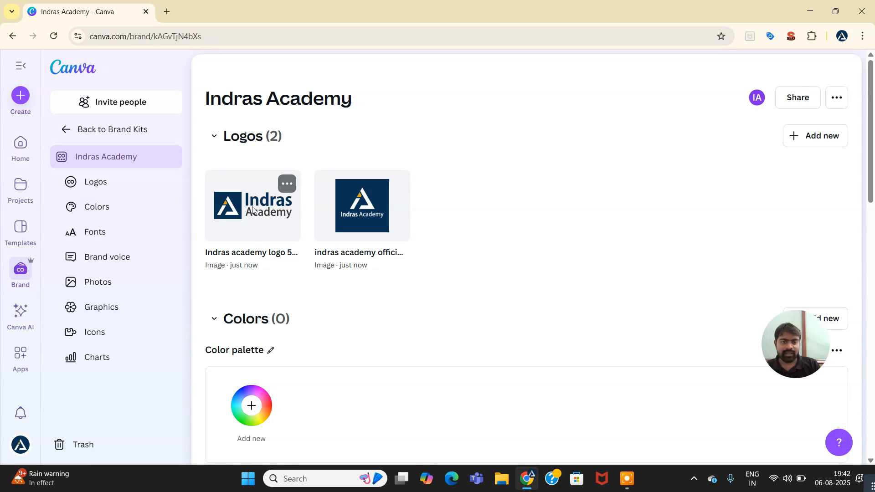
scroll(350, 215, "down", 3)
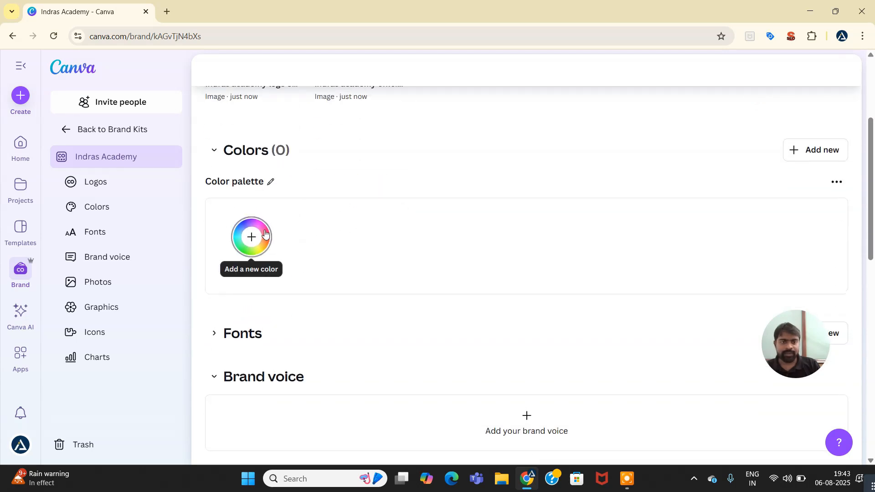
scroll(252, 235, "up", 1)
left_click(252, 294)
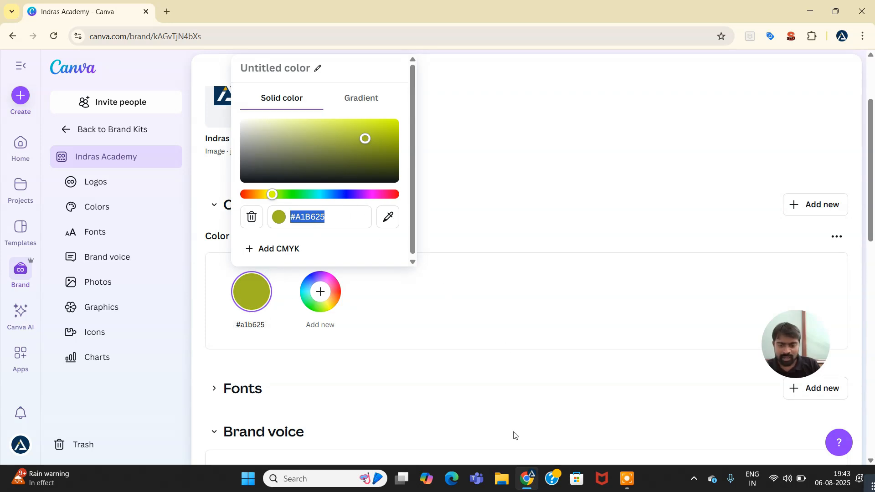
Switch to File Explorer and open the Colors text file from the Canva Brandkit folder on the Desktop.
left_click(500, 485)
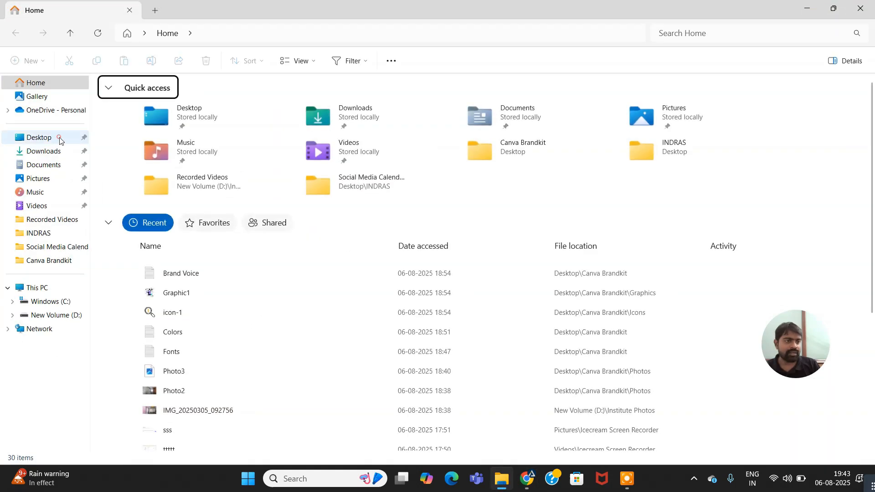
left_click(40, 137)
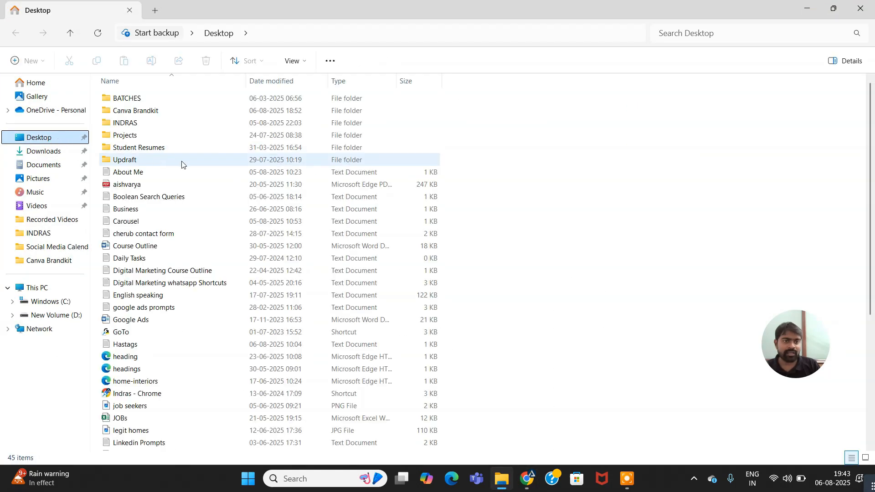
double_click(142, 113)
left_click(127, 163)
double_click(127, 163)
left_click(719, 37)
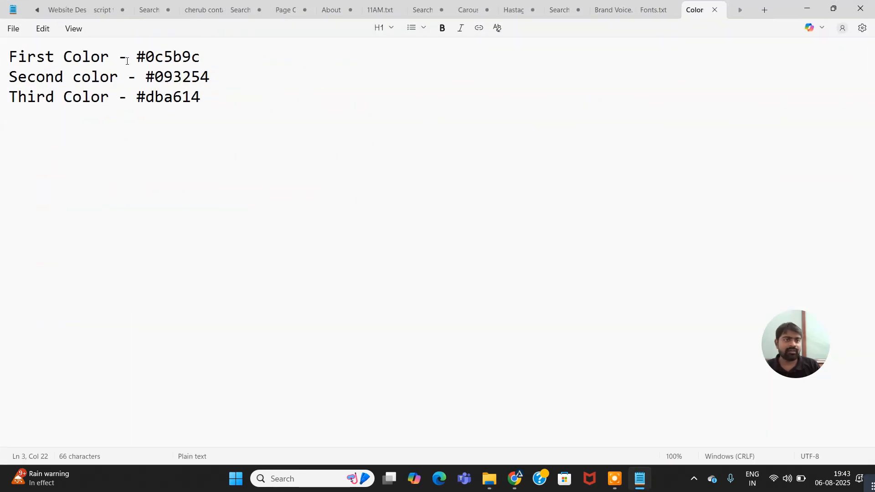
left_click_drag(202, 96, 9, 56)
left_click(120, 93)
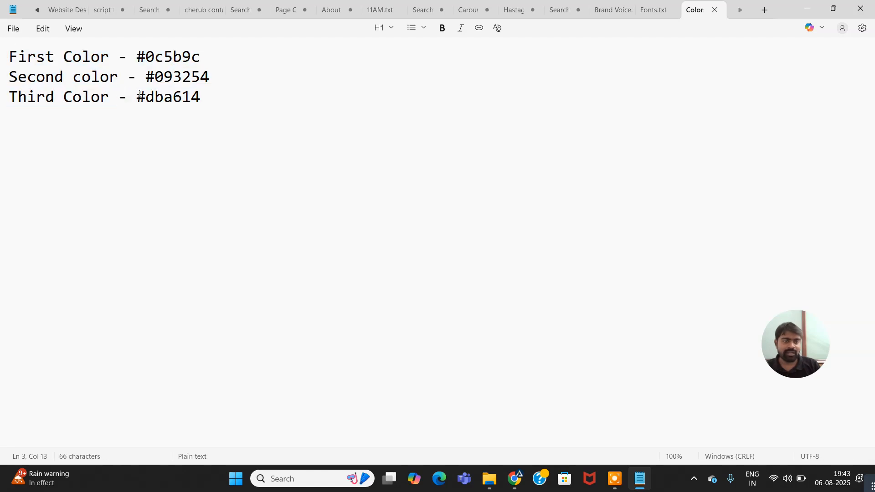
Copy the first color code from the text file and apply #0C5B9C to the new palette color in Canva.
left_click_drag(136, 58, 201, 57)
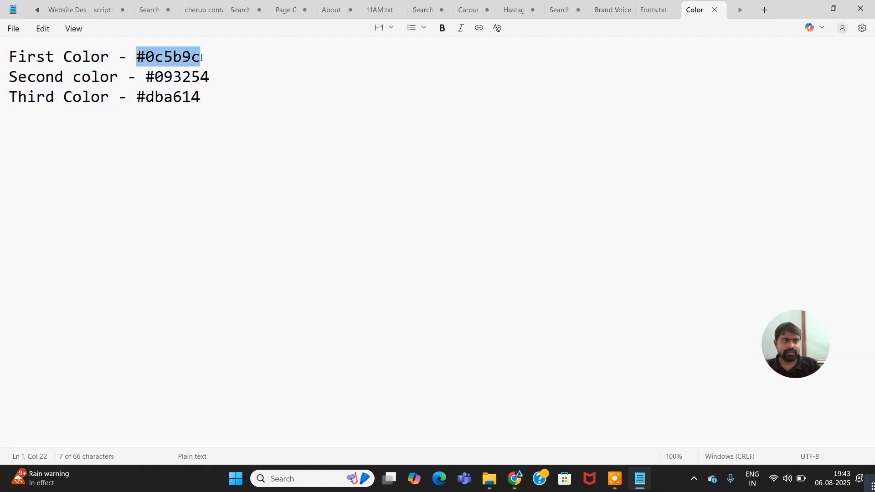
key("alt+Tab")
key("alt+Tab")
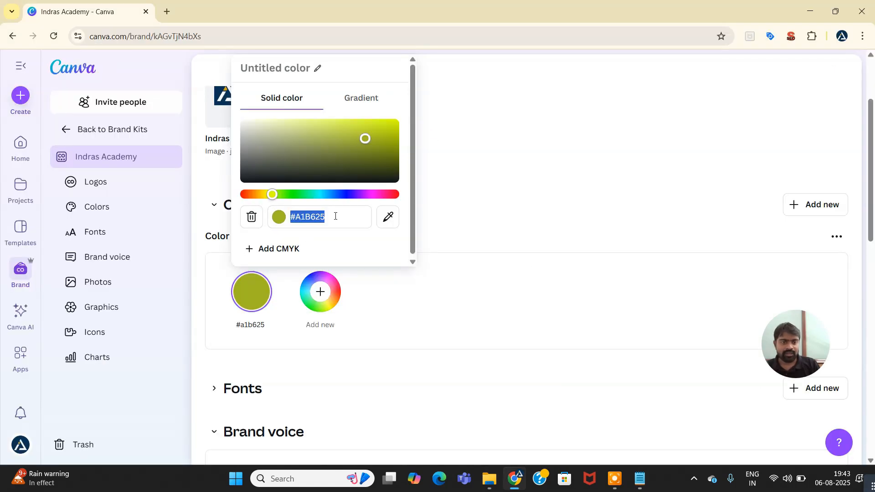
type("#0C5B9C")
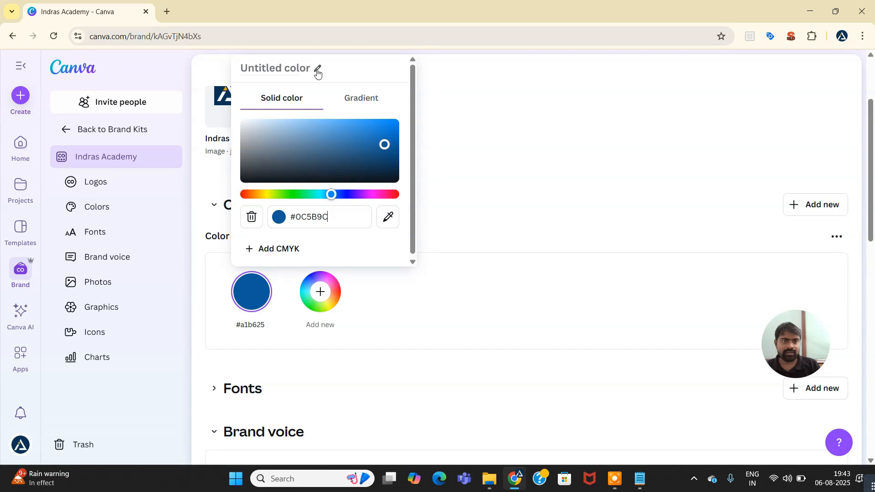
left_click(394, 288)
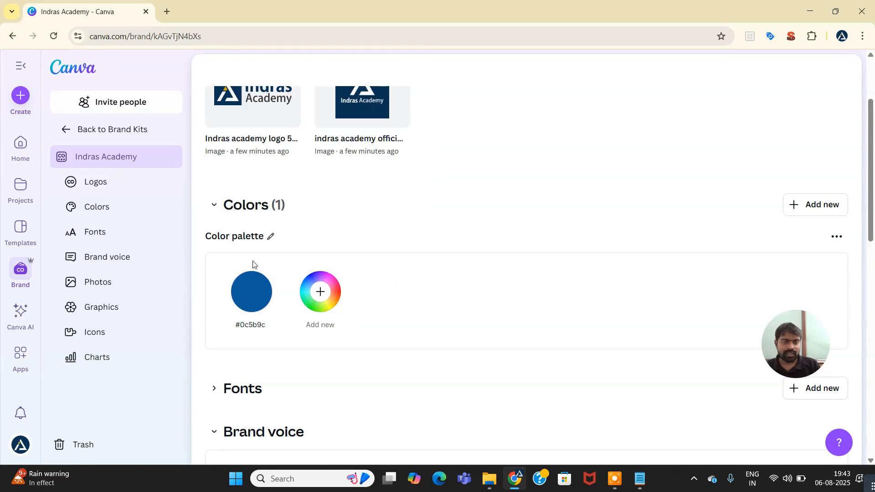
Add a second palette color and set it to #093254, copied from the Colors text file in Notepad.
left_click(318, 300)
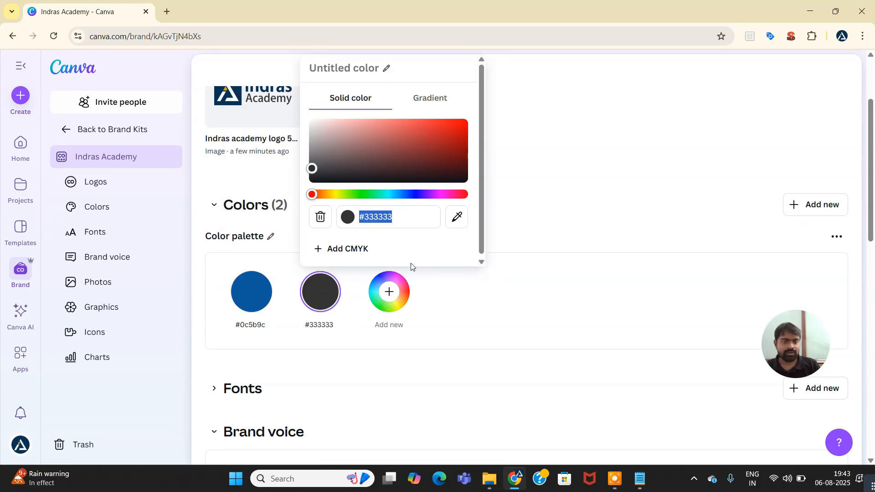
key("alt+Tab")
key("alt+Tab")
key("alt+Tab")
left_click(250, 139)
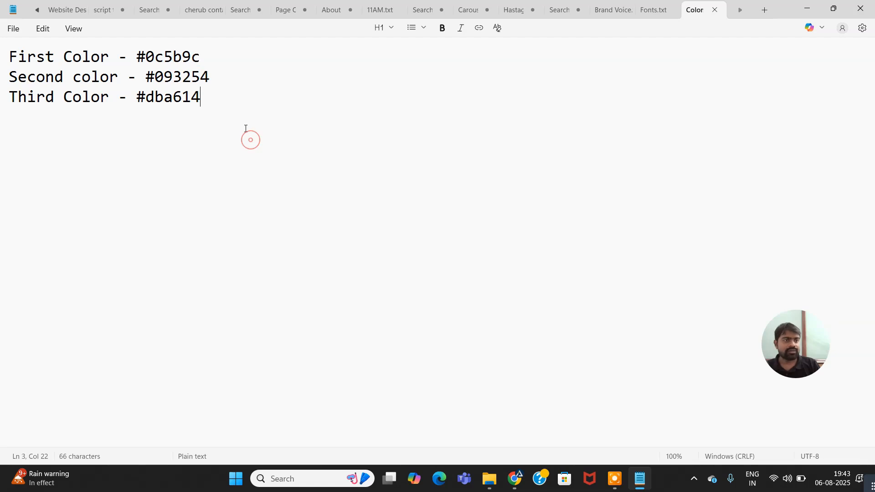
left_click_drag(214, 77, 143, 76)
key("ctrl+c")
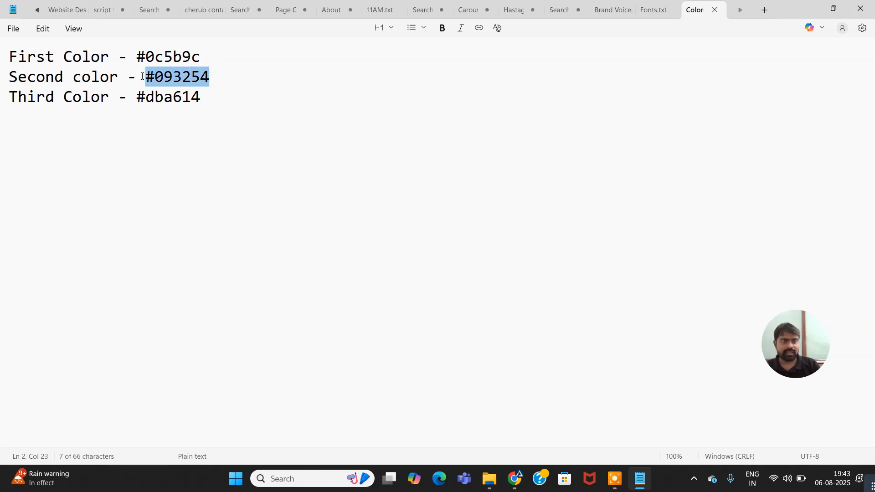
key("alt+Tab")
key("alt+Tab")
key("alt+Tab")
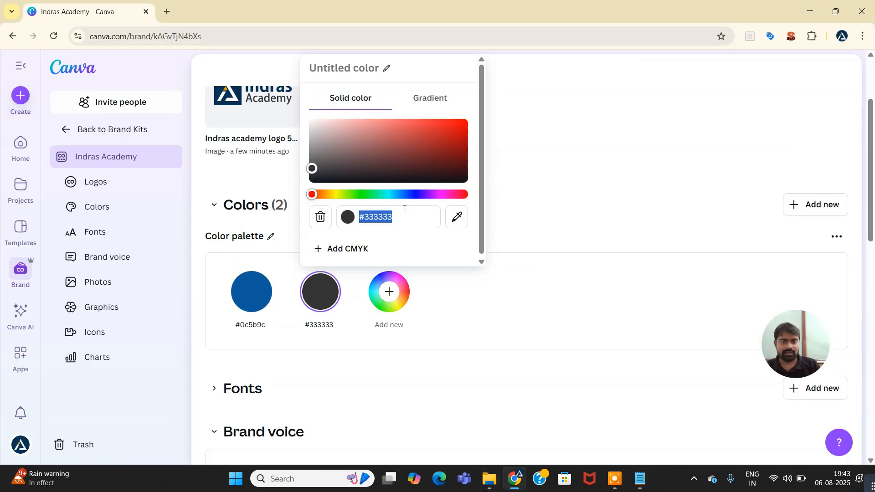
key("ctrl+v")
left_click(392, 294)
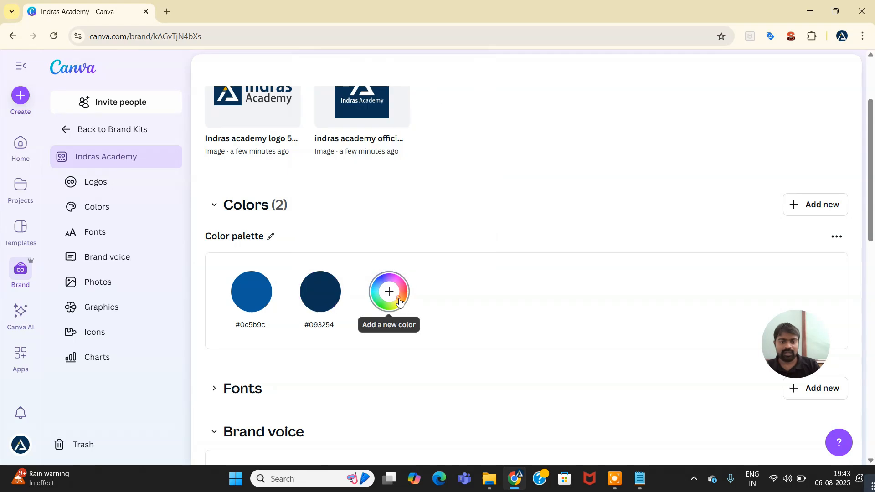
Add a third palette color and set it to #DBA614, copied from the Colors text file in Notepad.
left_click(394, 298)
key("alt+Tab")
key("alt+Tab")
key("alt+Tab")
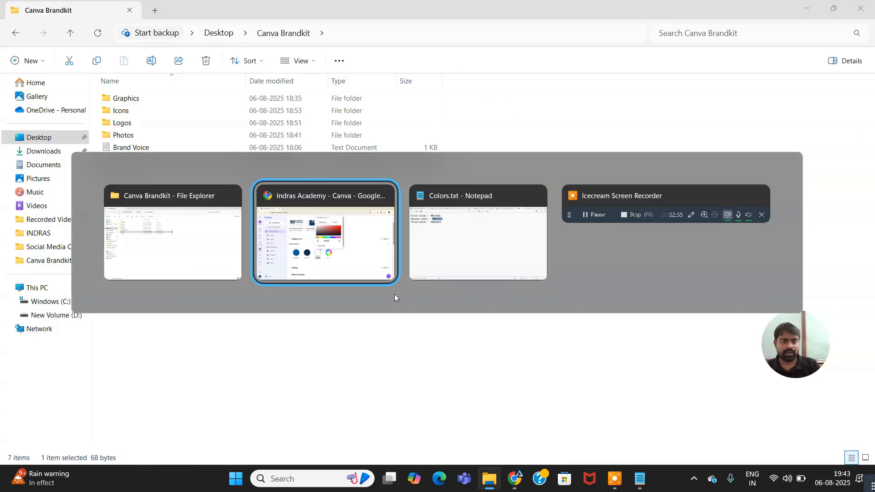
left_click(174, 135)
left_click_drag(201, 100, 135, 102)
key("alt+Tab")
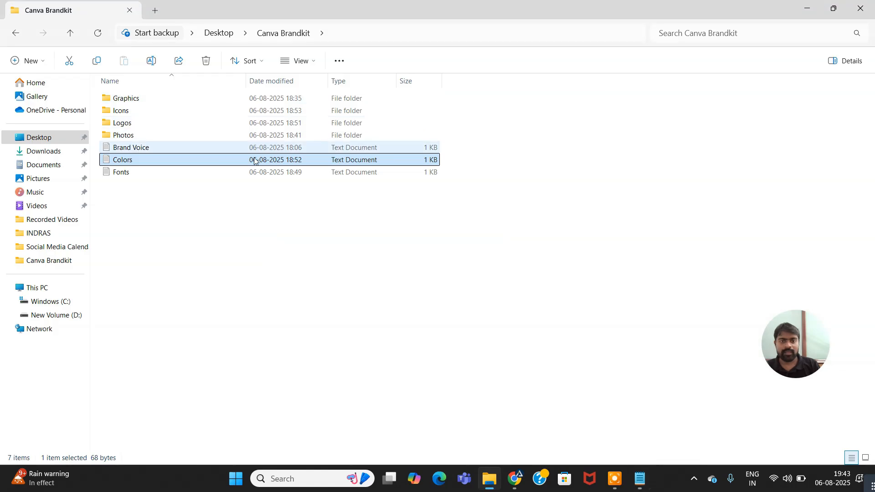
key("alt+Tab")
key("alt+Tab")
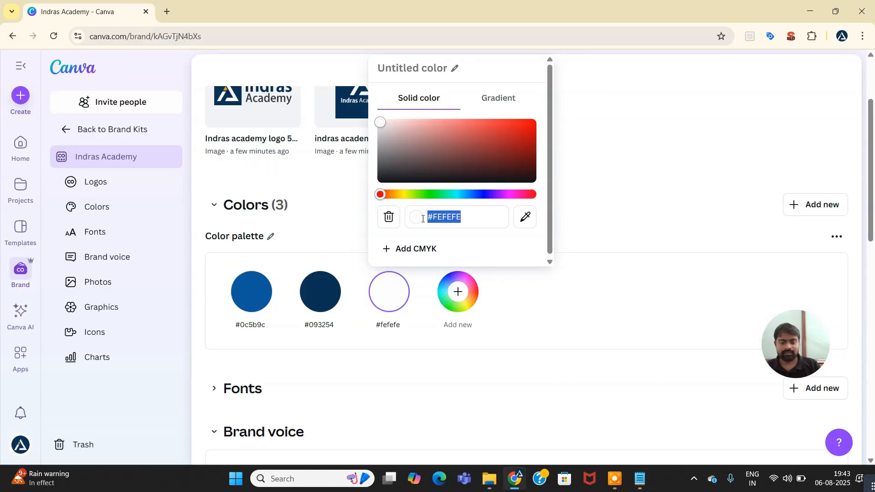
type("#DBA614")
left_click(541, 294)
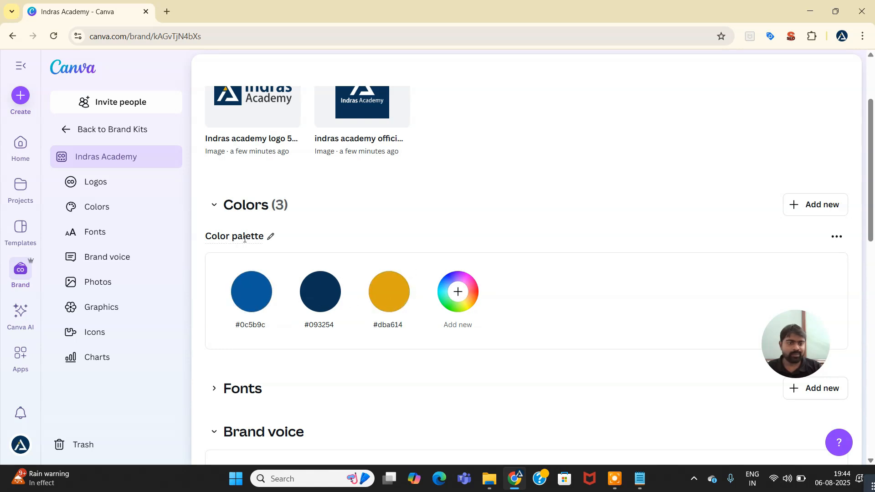
Rename the color palette to Primary Colors.
left_click(270, 237)
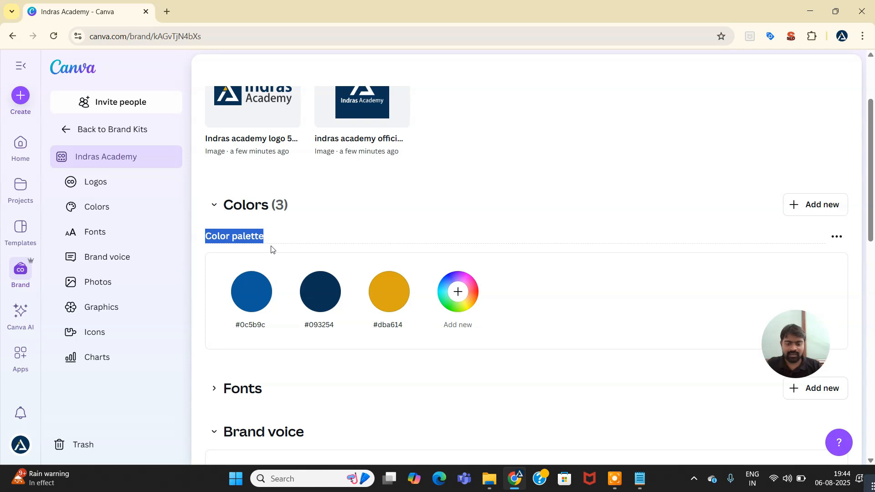
type("Primary Colors")
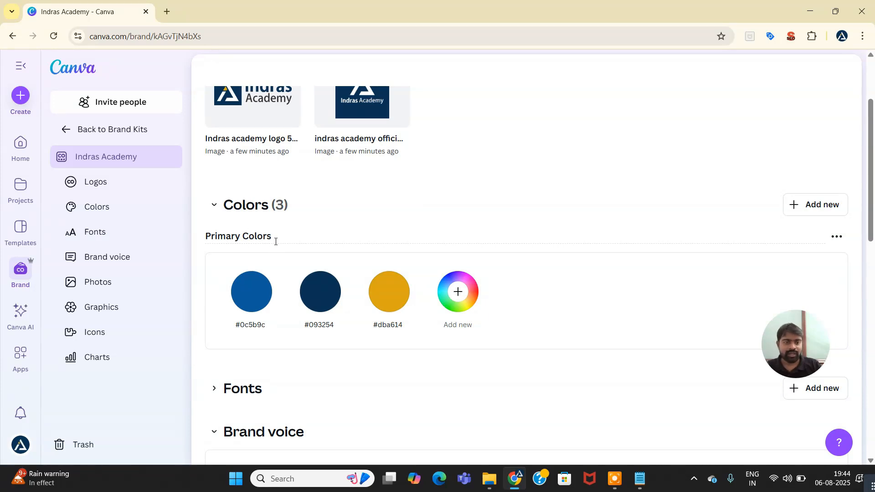
left_click(561, 357)
scroll(703, 242, "down", 1)
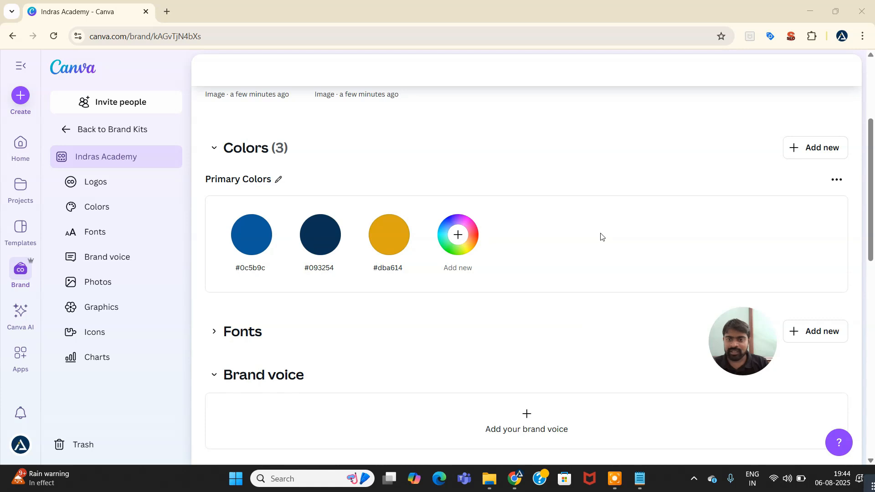
Duplicate the Primary Colors palette and rename the copy to Secondary Colors.
left_click(836, 180)
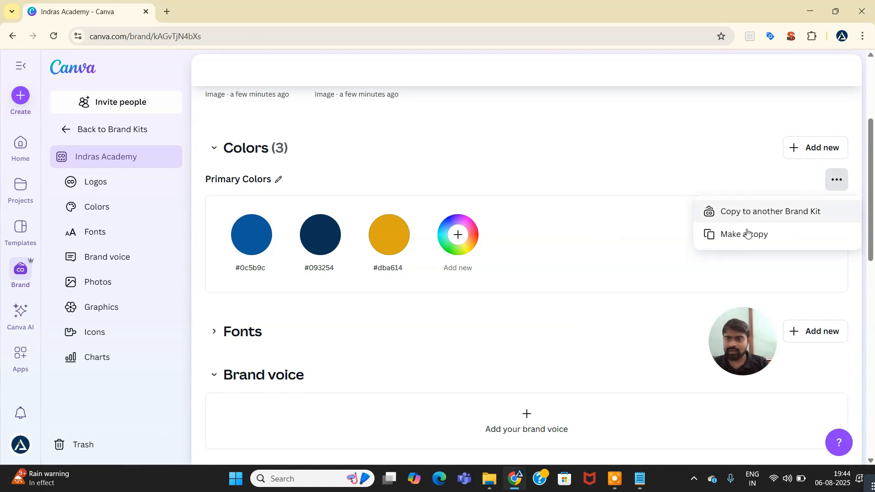
left_click(716, 234)
scroll(410, 269, "down", 1)
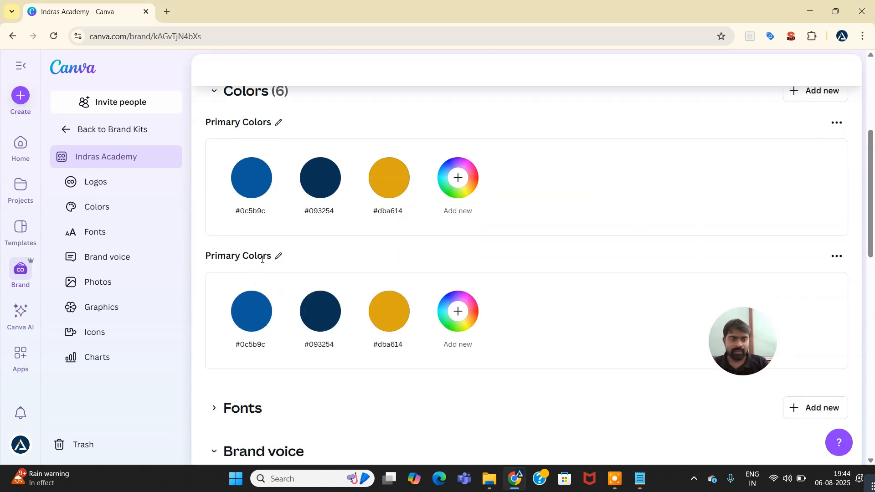
left_click(278, 259)
left_click_drag(240, 256, 205, 262)
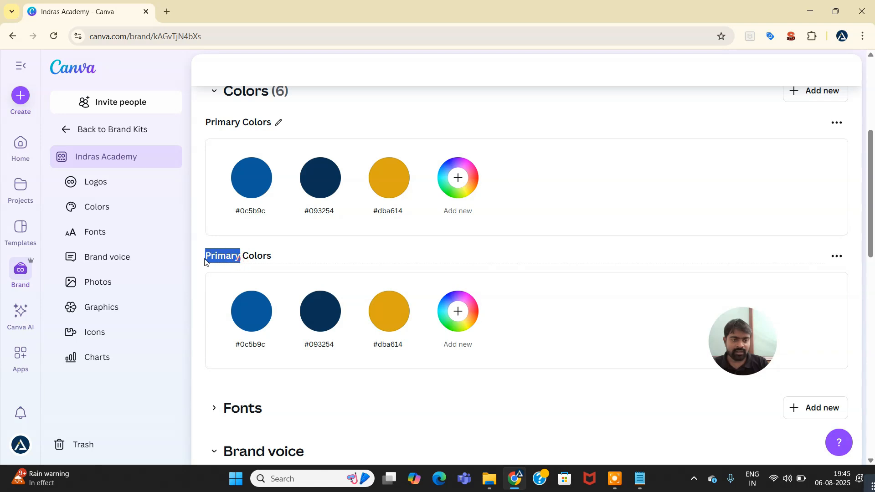
type("Second")
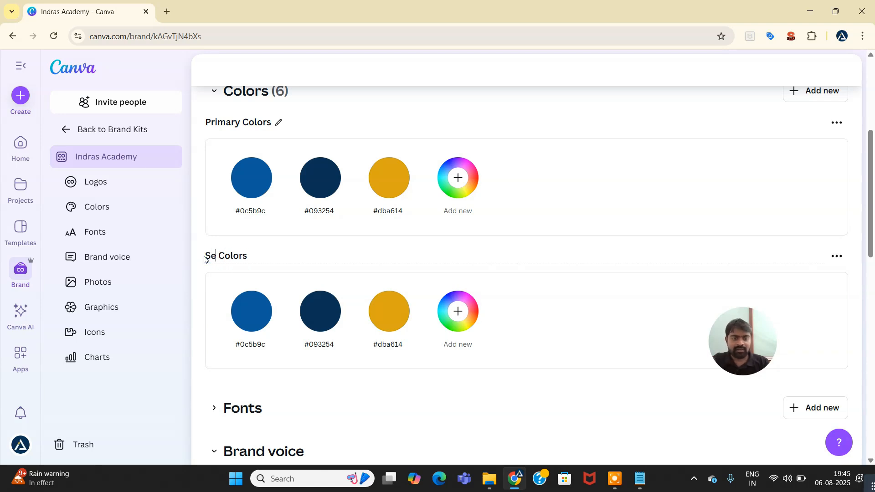
type("ary")
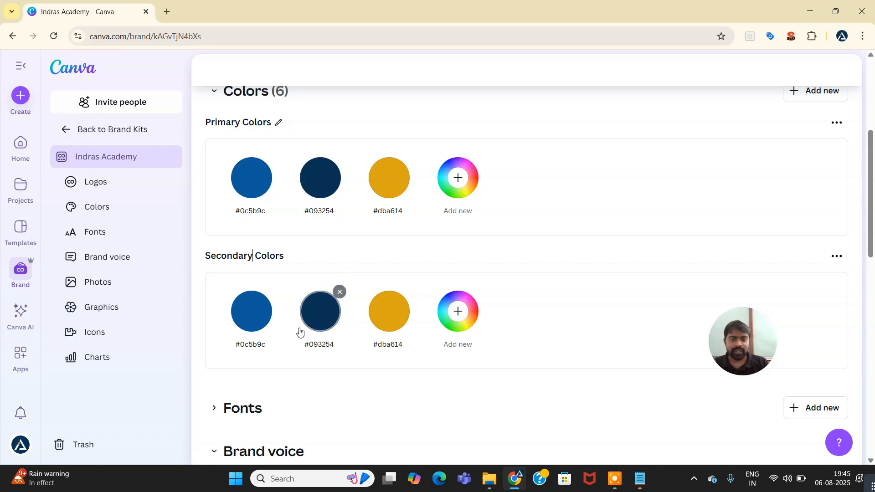
Remove the gold color from the Secondary Colors palette and change its first color to white, #FFFFFF.
left_click(407, 293)
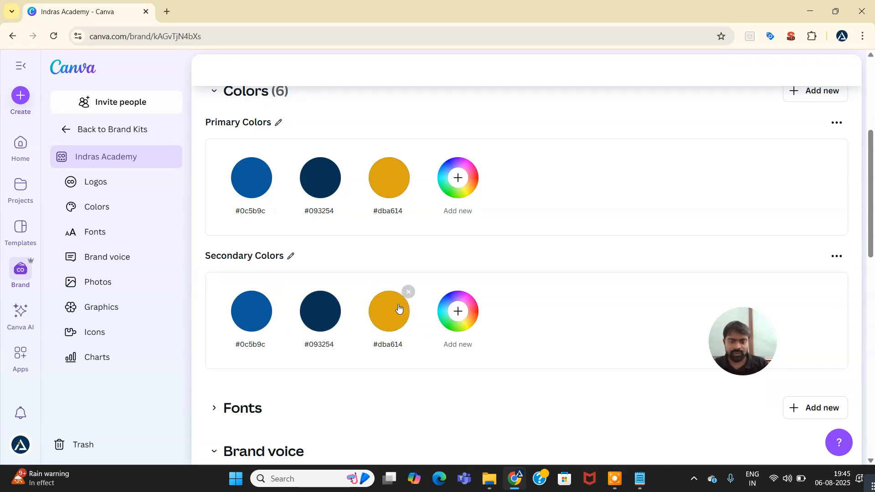
left_click(409, 292)
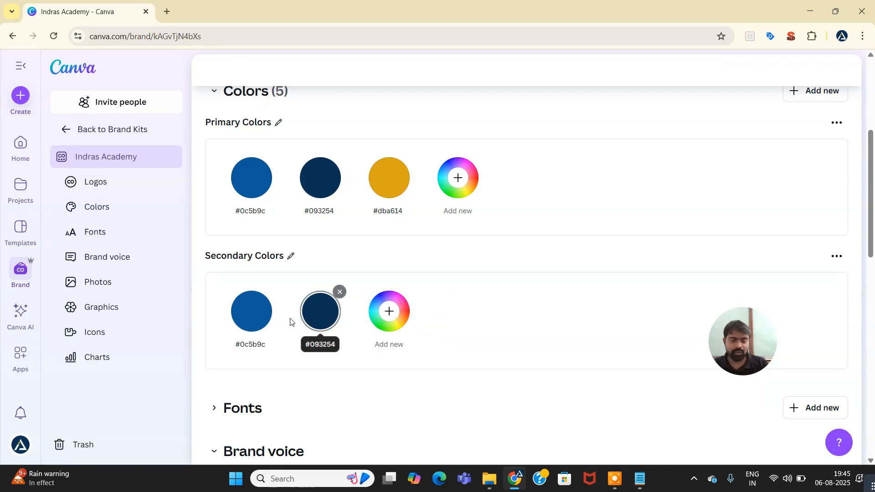
left_click(254, 315)
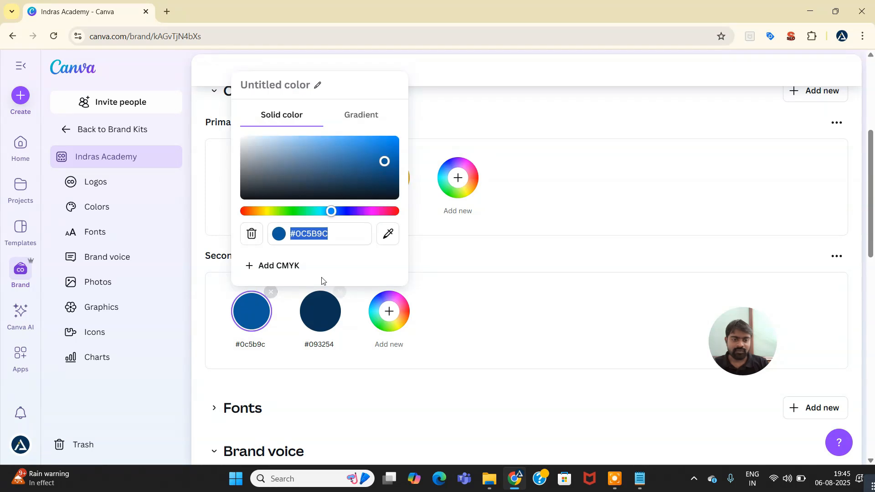
left_click_drag(271, 159, 225, 131)
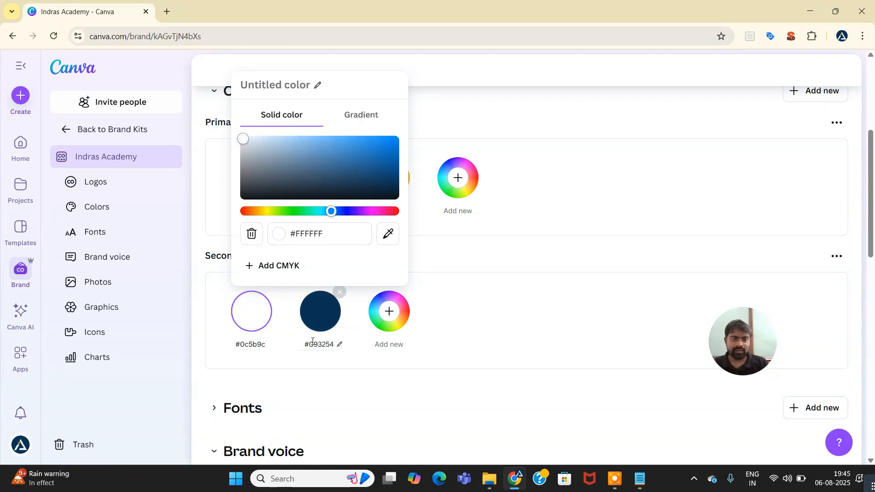
left_click(222, 338)
Change the second color in the Secondary Colors palette to black, #000000.
left_click(317, 318)
left_click(357, 162)
left_click_drag(357, 162, 308, 213)
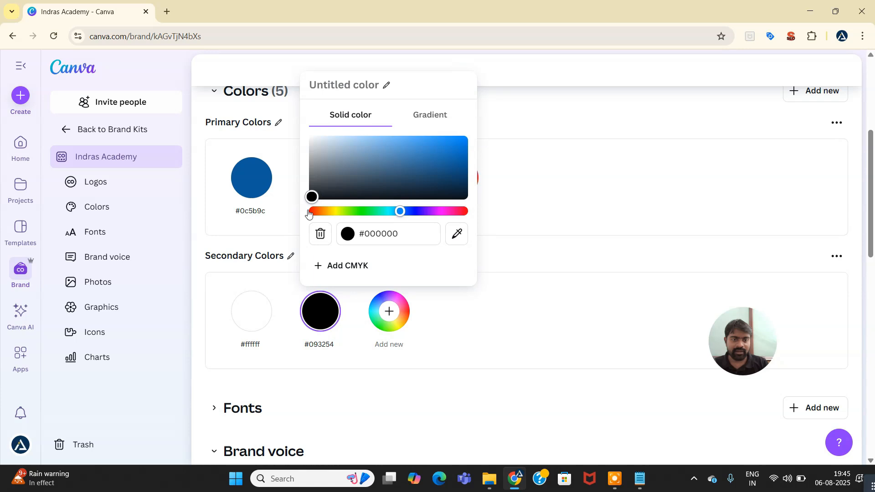
left_click(211, 301)
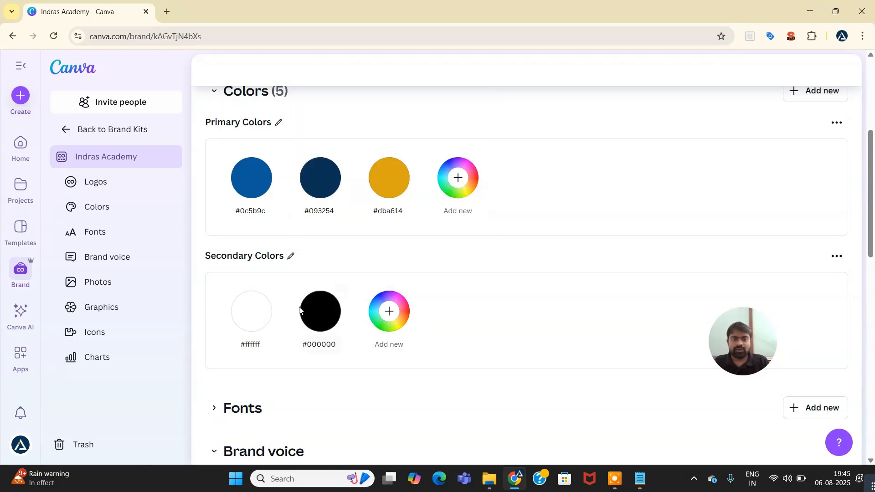
Collapse the Colors section, expand the Fonts section and review its text styles from Title to Caption.
scroll(310, 249, "up", 2)
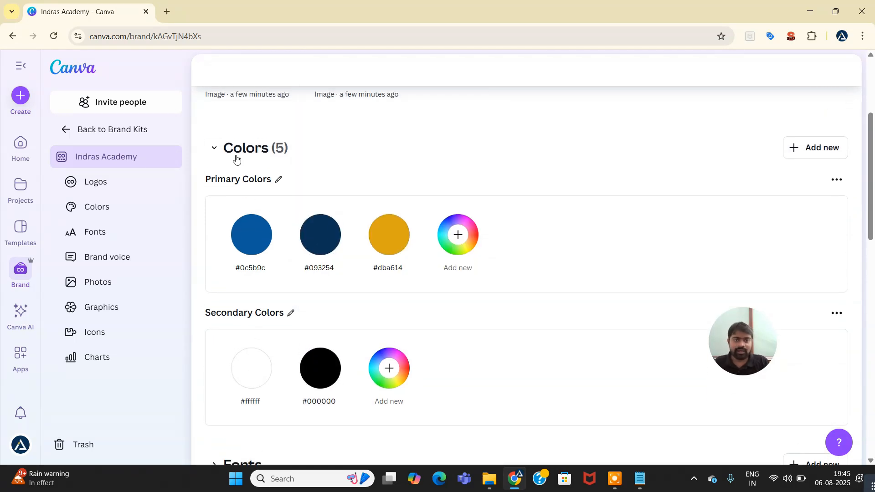
left_click(261, 155)
scroll(322, 214, "up", 3)
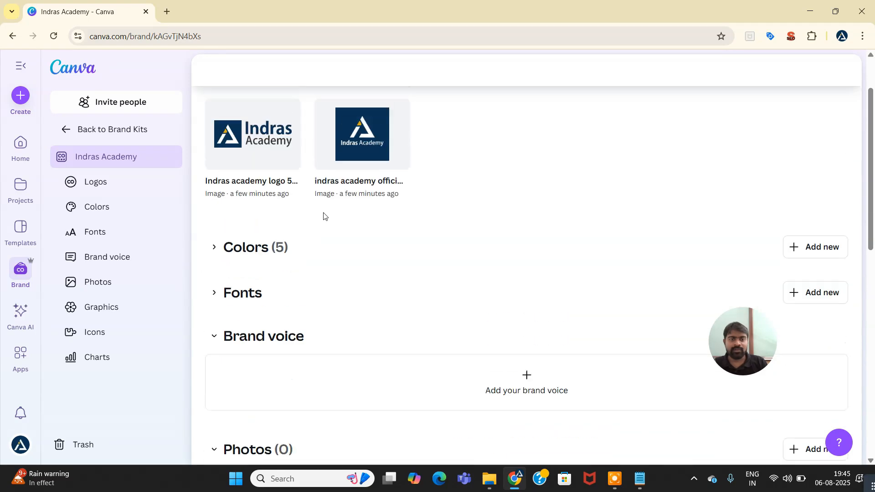
scroll(327, 242, "down", 2)
scroll(341, 247, "down", 2)
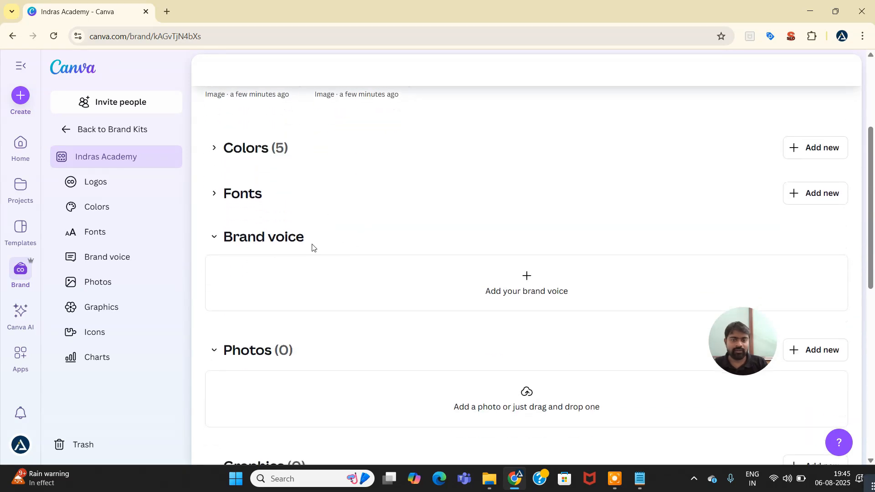
left_click(215, 194)
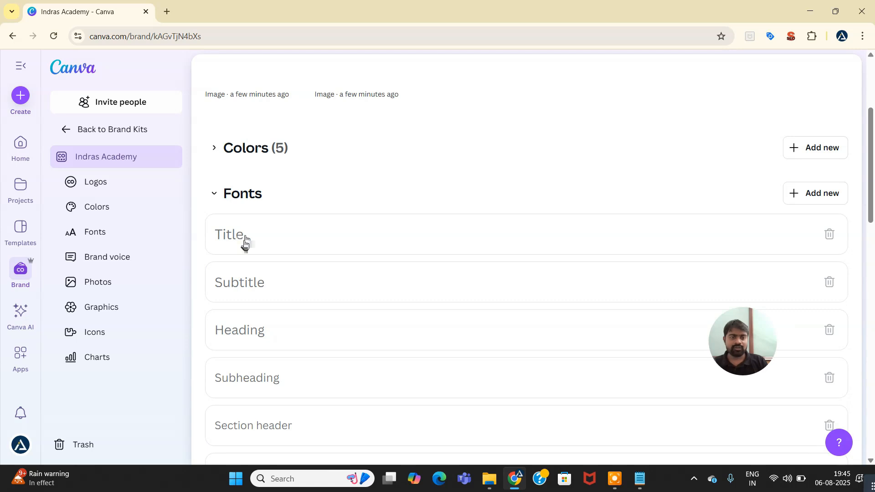
scroll(278, 256, "down", 4)
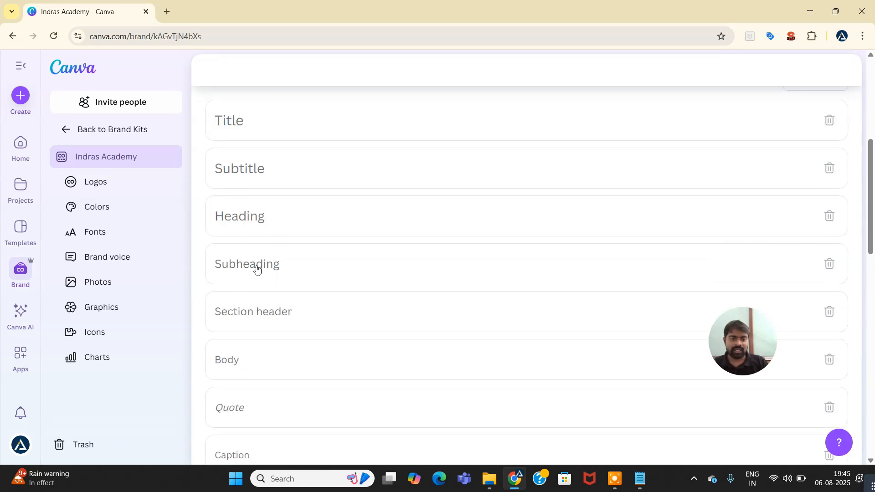
scroll(287, 269, "down", 4)
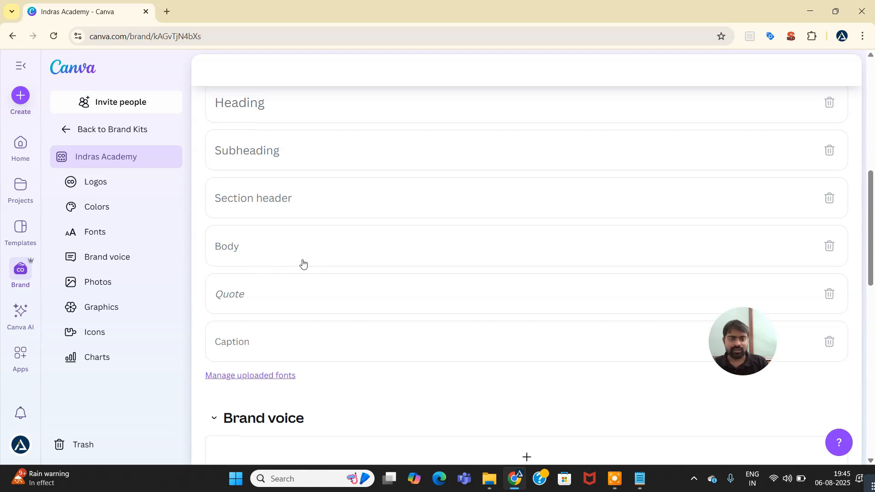
scroll(291, 269, "up", 5)
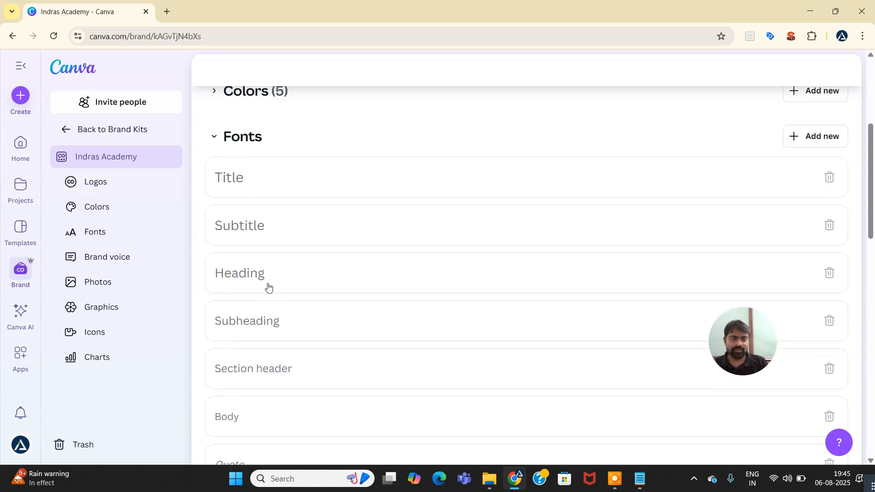
Open the Fonts text file from the Canva Brandkit folder, copy the heading font name Montserrat and return to Canva.
left_click(496, 487)
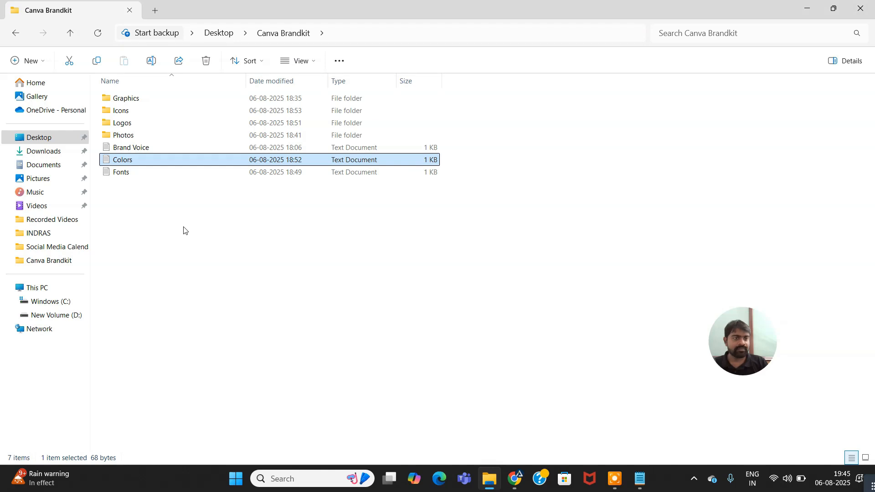
left_click(136, 172)
left_click_drag(38, 59, 131, 57)
key("ctrl+c")
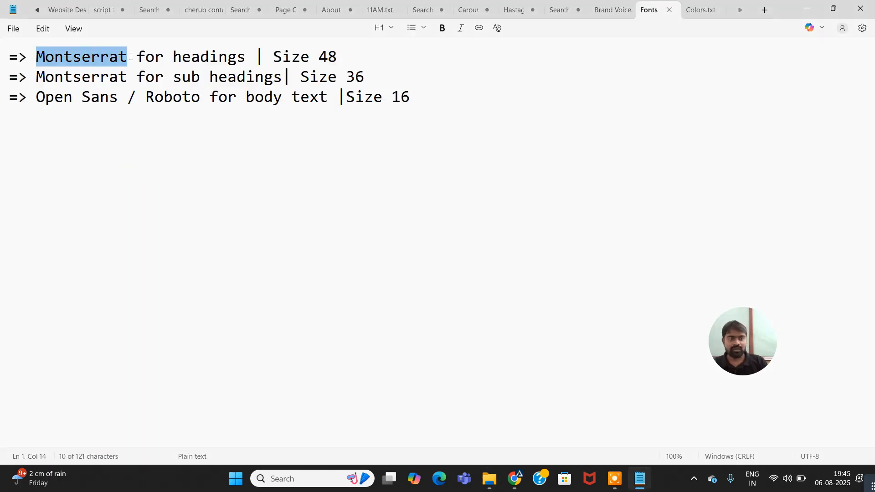
key("alt+Tab")
key("alt+Tab")
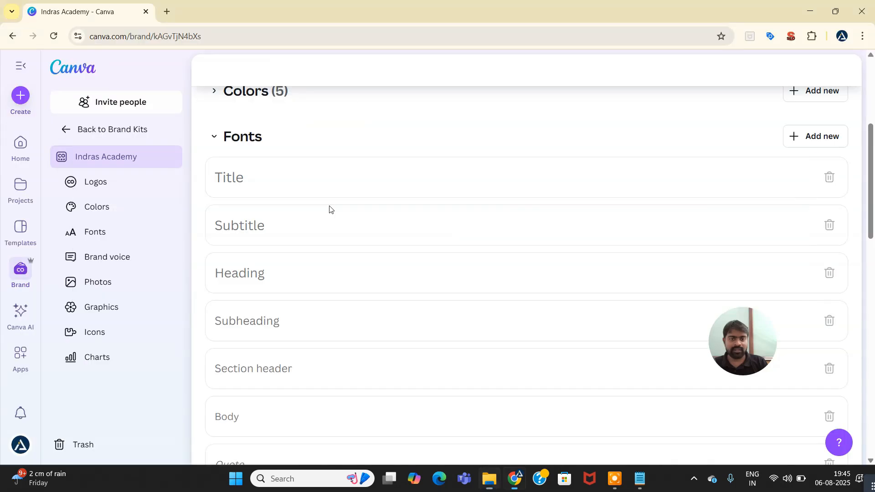
Set the Heading style's font to Montserrat ExtraBold, finding it with the copied font name.
left_click(261, 281)
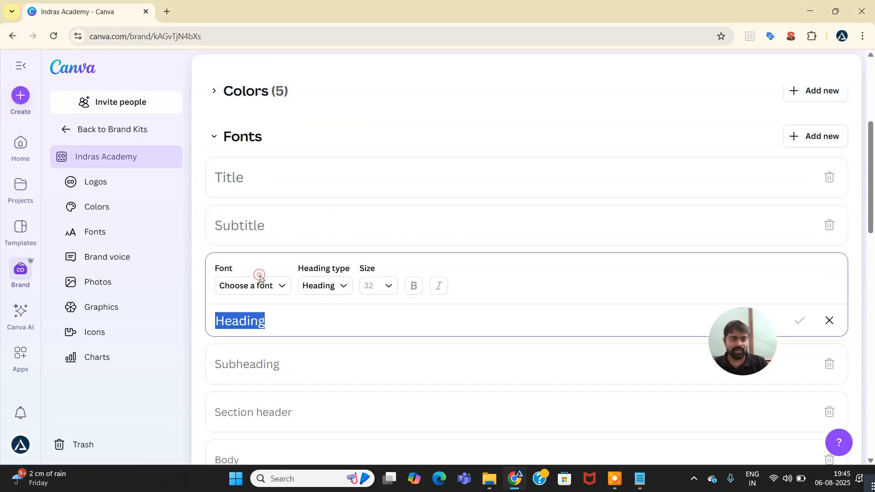
left_click(254, 294)
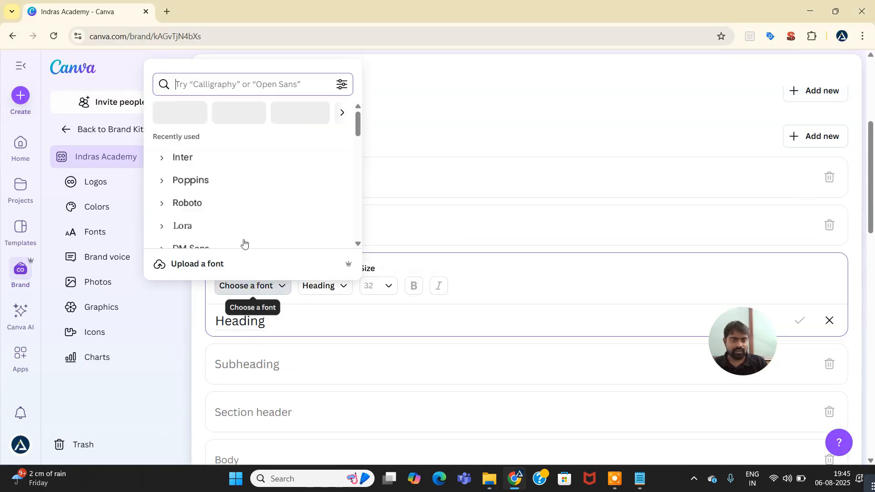
key("ctrl+v")
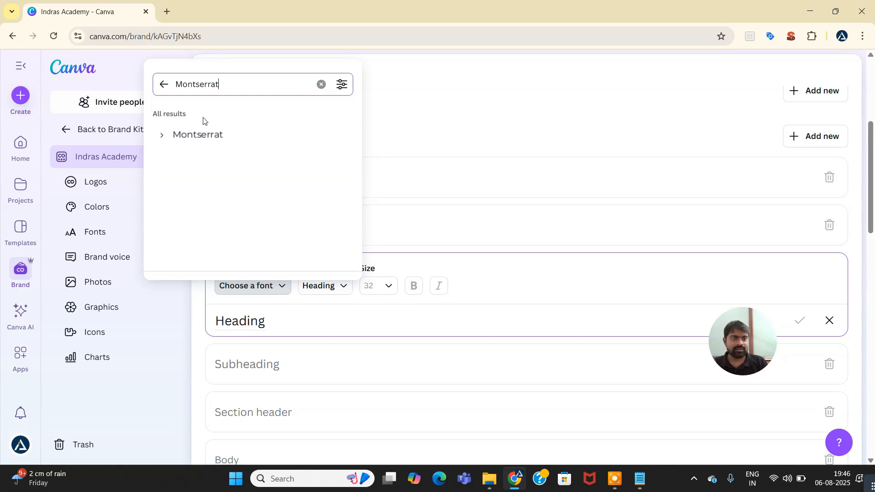
left_click(166, 139)
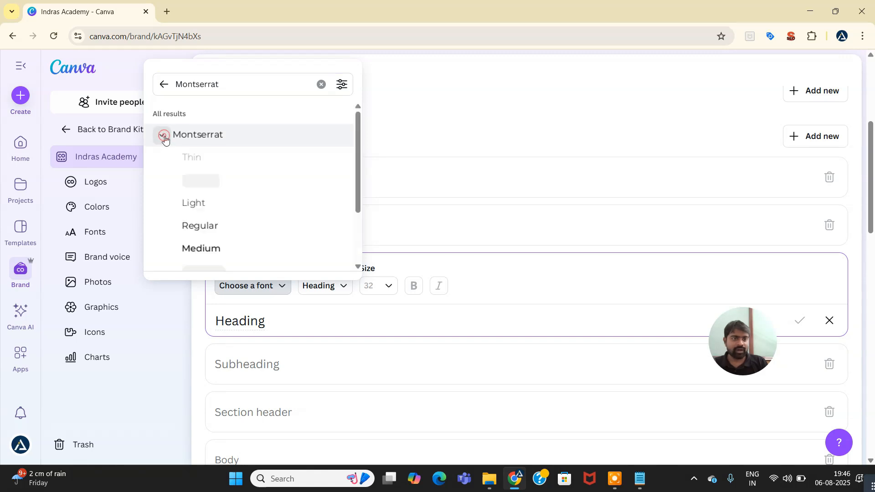
scroll(224, 232, "down", 2)
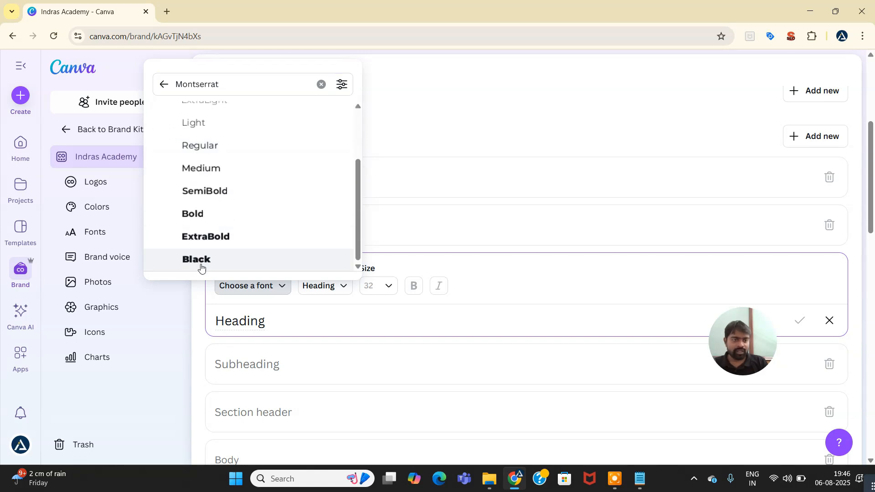
left_click(203, 242)
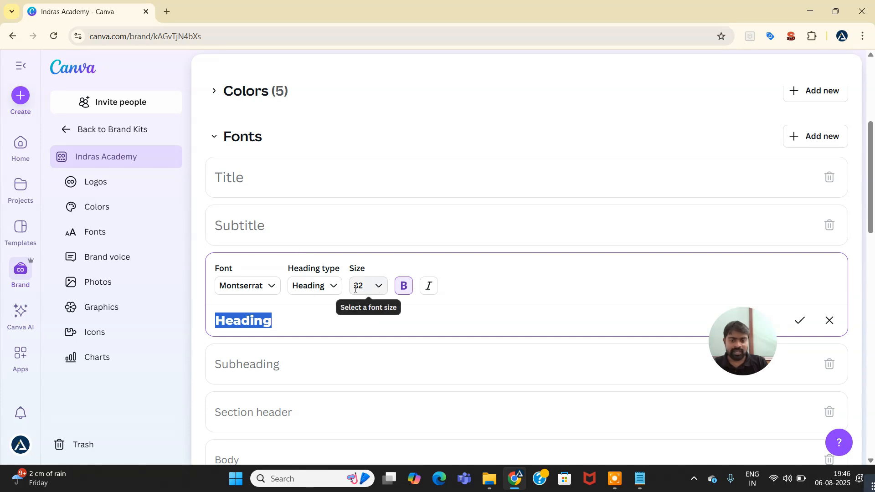
Check the heading size in the Fonts text file in Notepad, return to Canva and set the Heading style's size to 48.
key("alt+Tab")
key("alt+Tab")
key("Tab")
left_click_drag(318, 57, 351, 61)
left_click(516, 481)
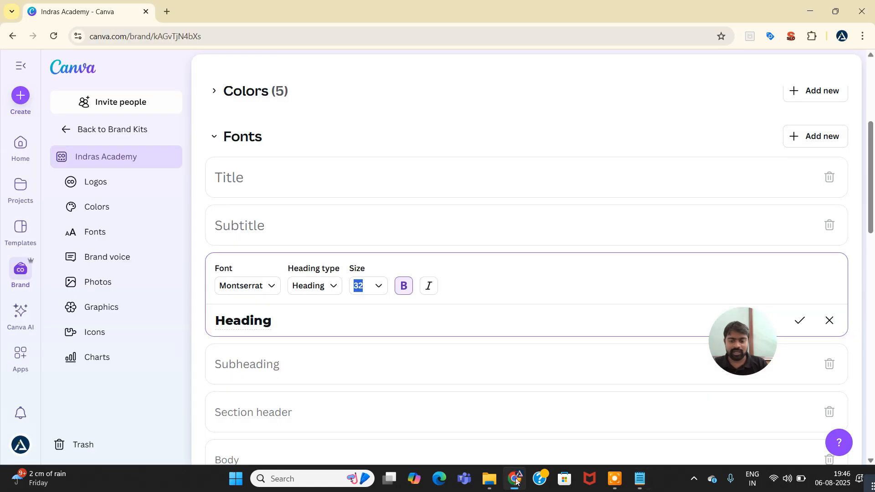
double_click(365, 288)
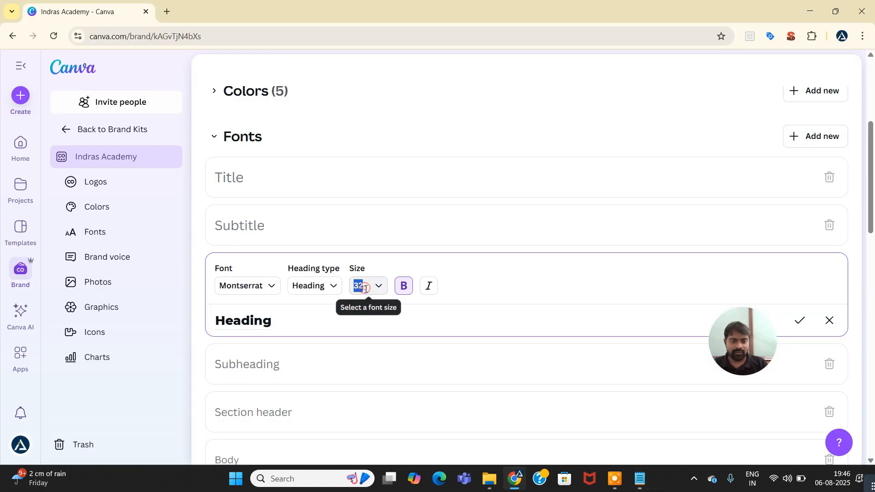
type("48")
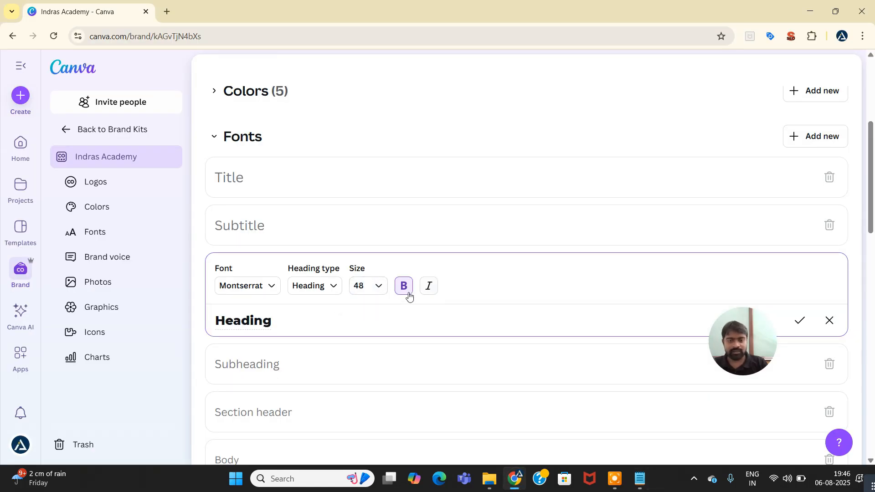
Turn bold off and on again for the Heading style, and save the style.
left_click(405, 291)
left_click(404, 292)
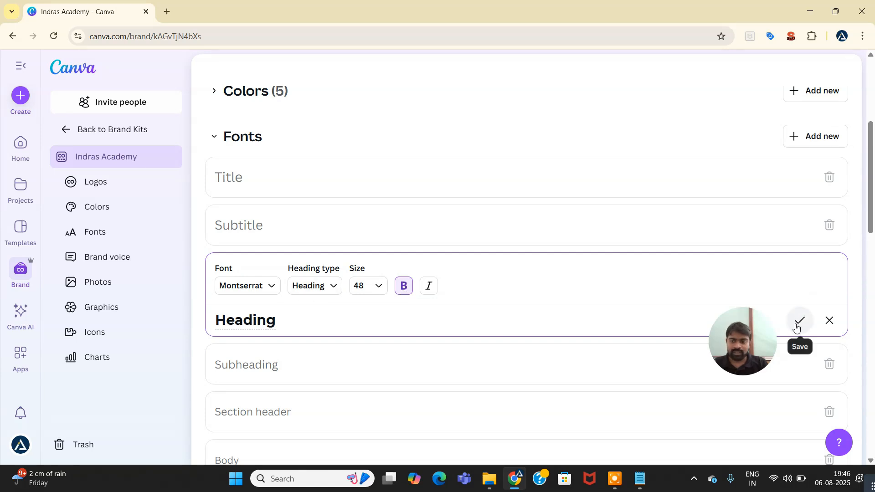
left_click(797, 327)
left_click_drag(745, 342, 781, 407)
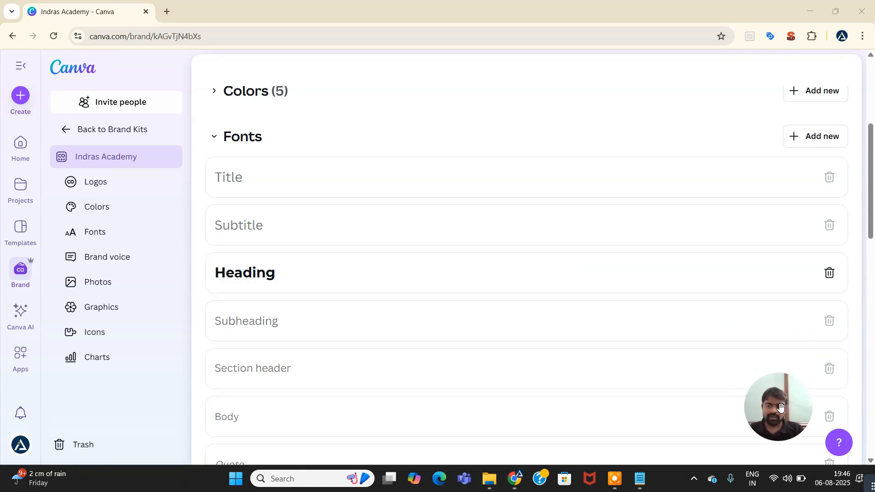
Open the Subheading style for editing and set its font to Montserrat SemiBold.
scroll(297, 286, "down", 3)
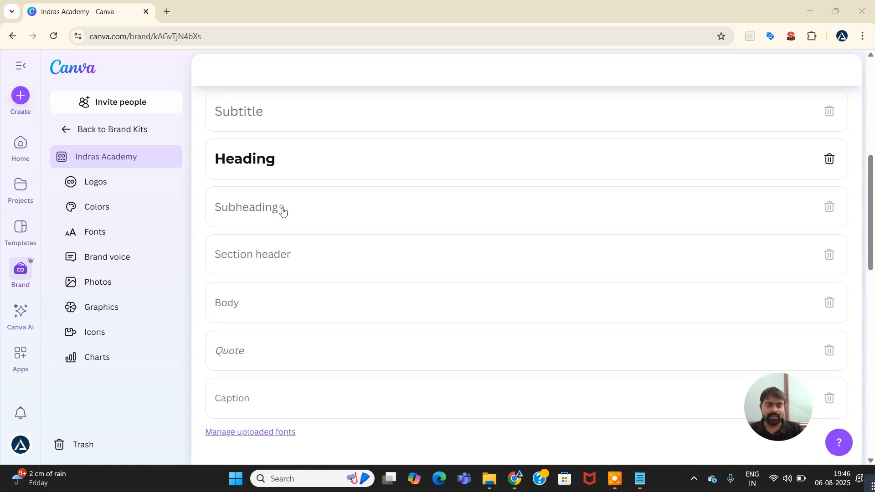
left_click(283, 210)
left_click(256, 220)
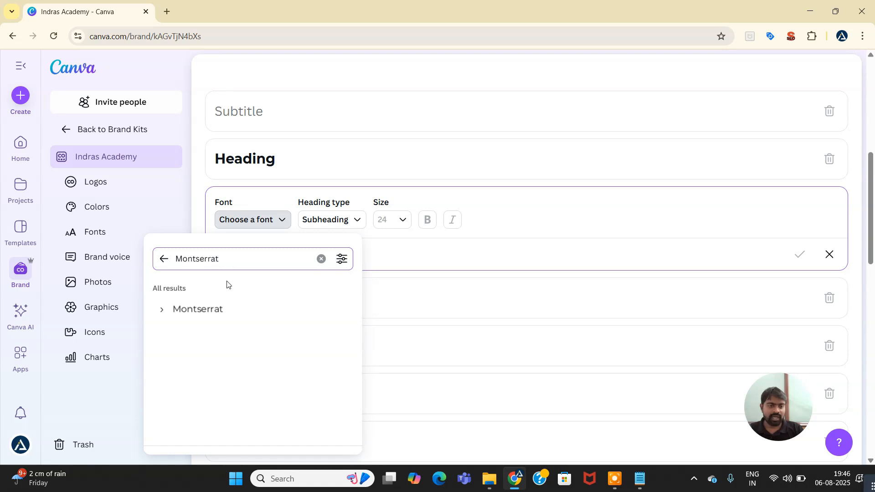
left_click(163, 310)
scroll(231, 364, "down", 2)
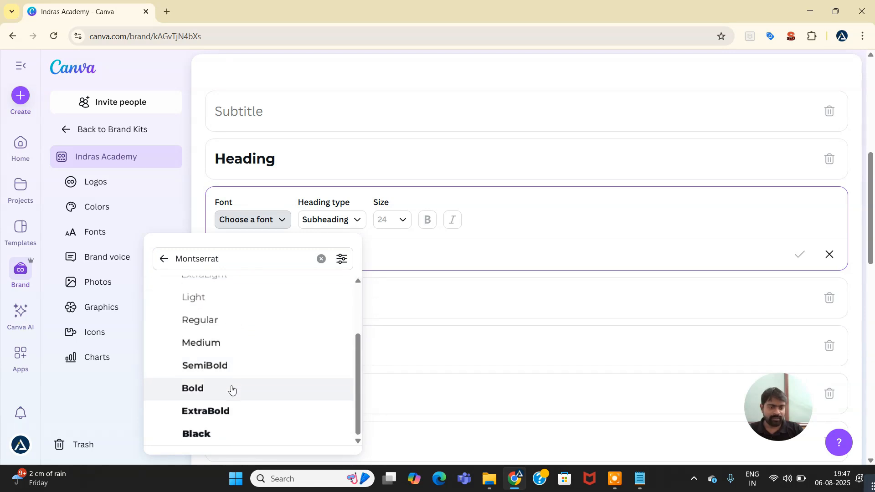
left_click(205, 367)
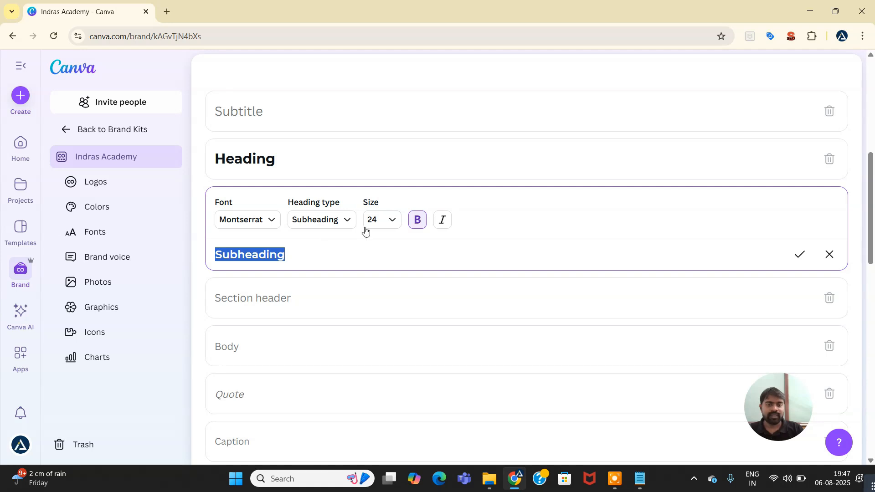
Set the Subheading style's size to 36 and save the style.
left_click(379, 219)
type("3")
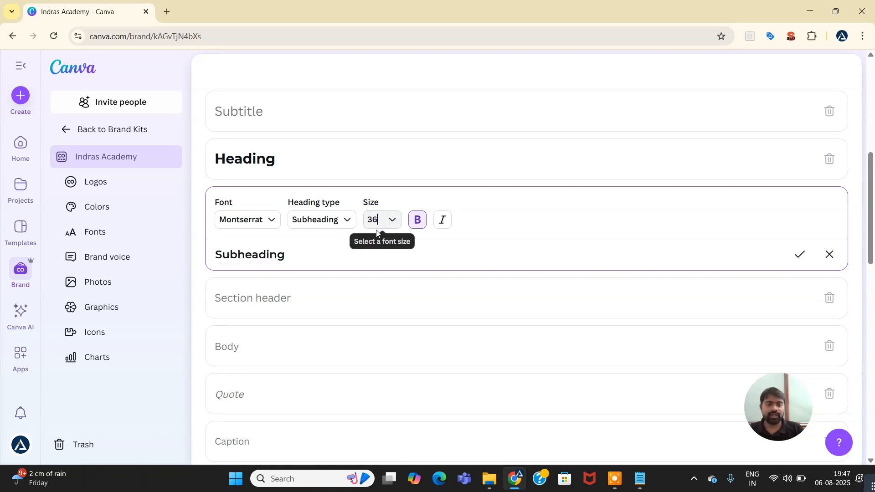
type("6")
left_click(799, 255)
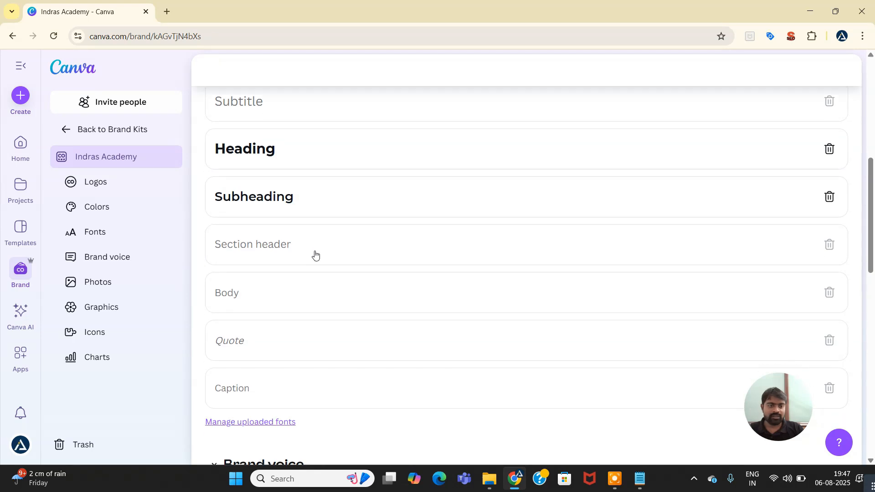
Set the Body style's font to Open Sans, finding it by searching for "open sans", and save the style.
scroll(275, 233, "down", 2)
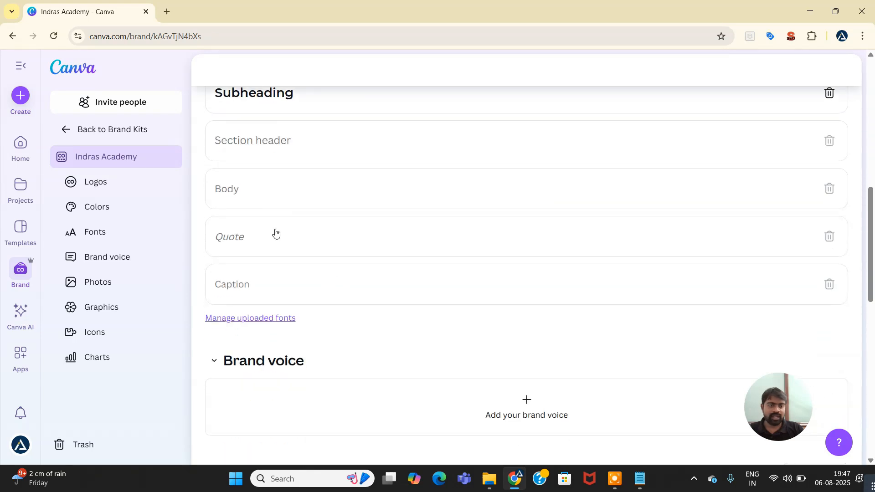
left_click(260, 193)
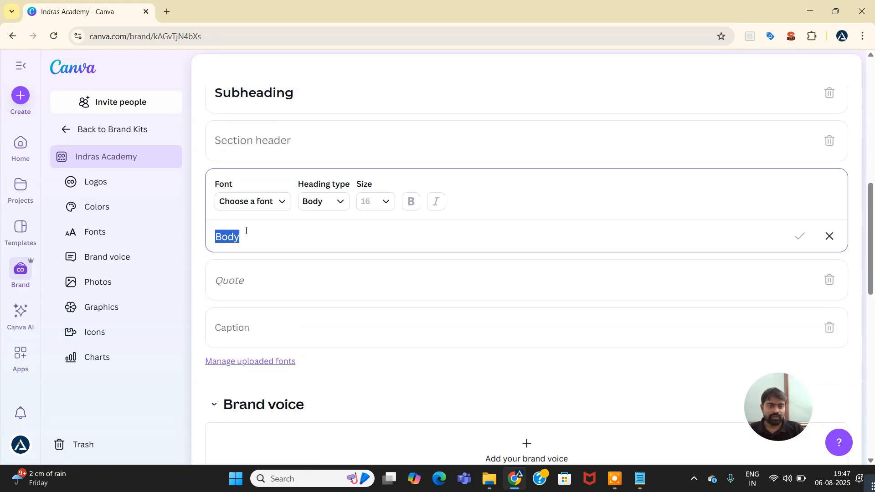
left_click(254, 206)
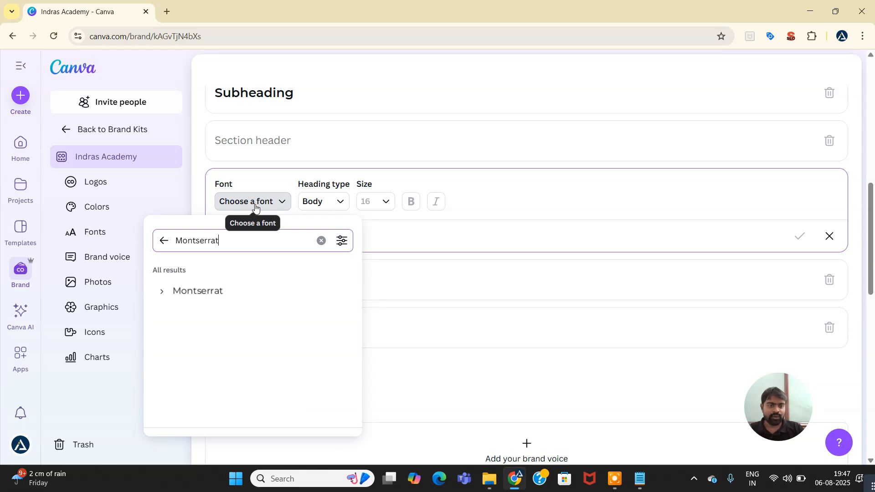
key("ctrl+a")
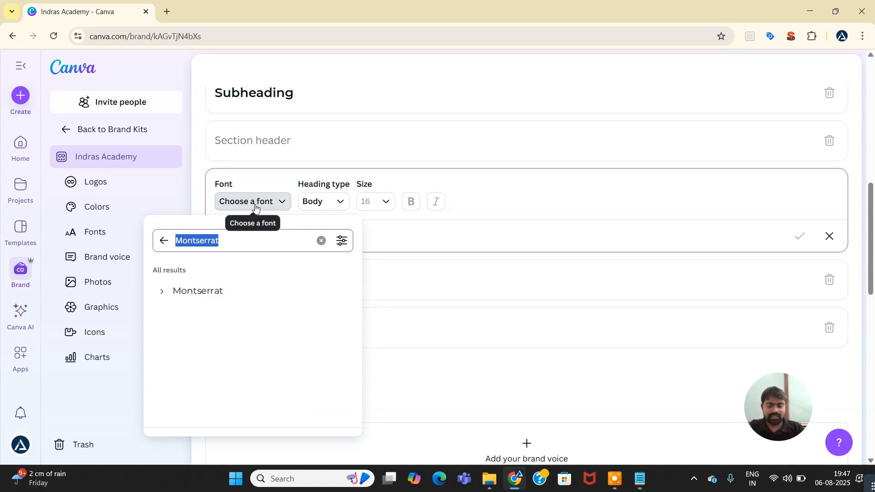
type("open")
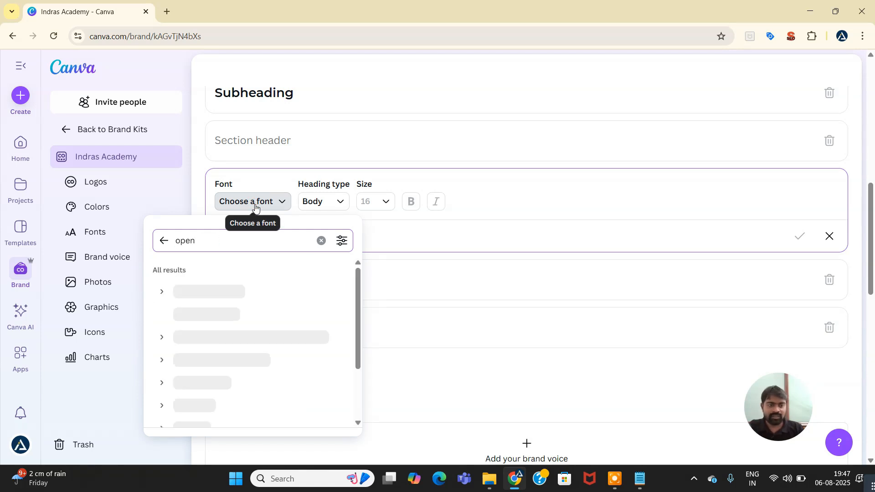
type(" sans")
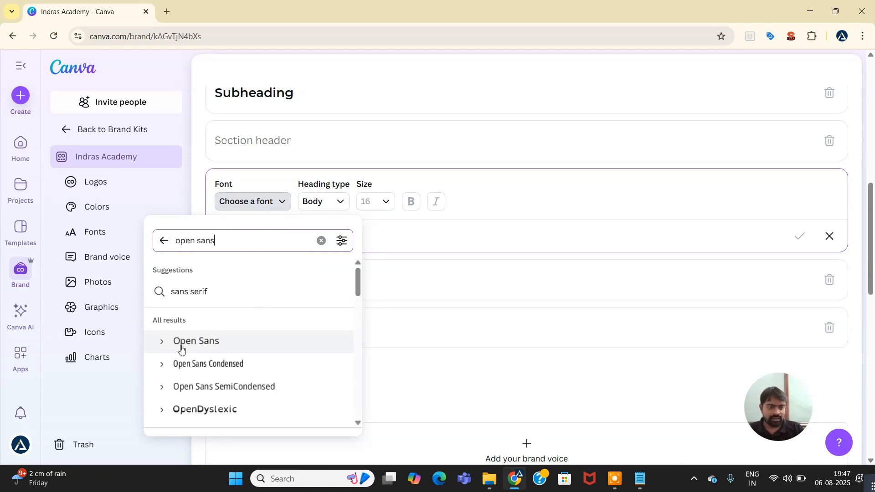
left_click(163, 341)
left_click(198, 391)
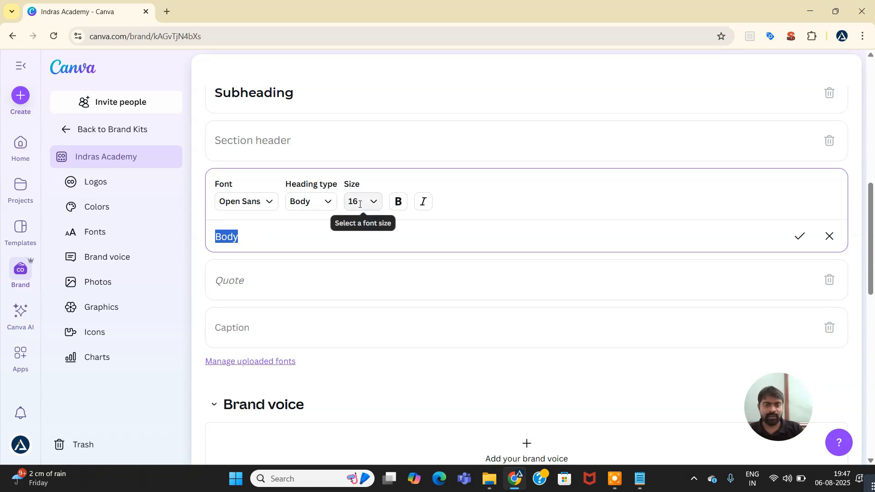
left_click(800, 242)
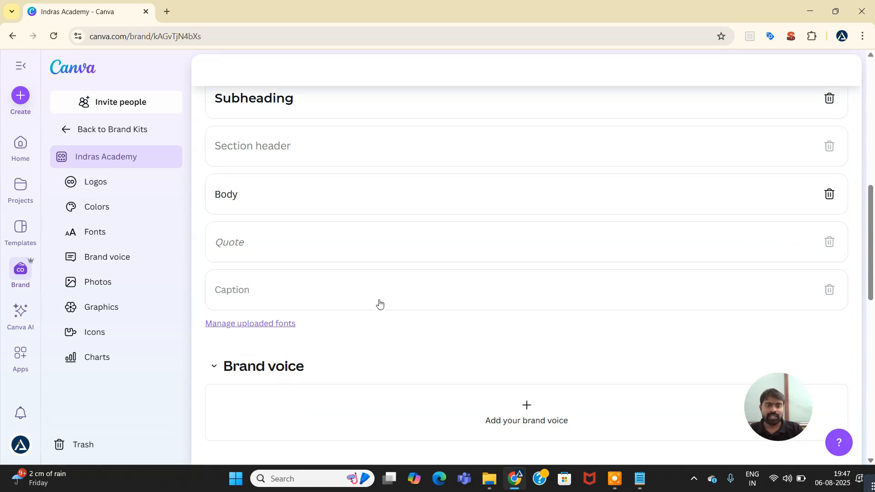
Collapse the Fonts section of the brand kit.
scroll(379, 303, "up", 5)
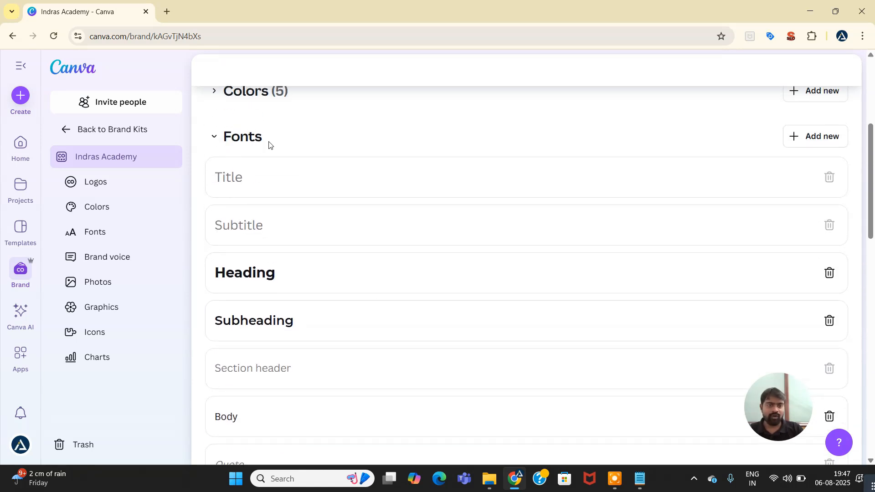
left_click(242, 139)
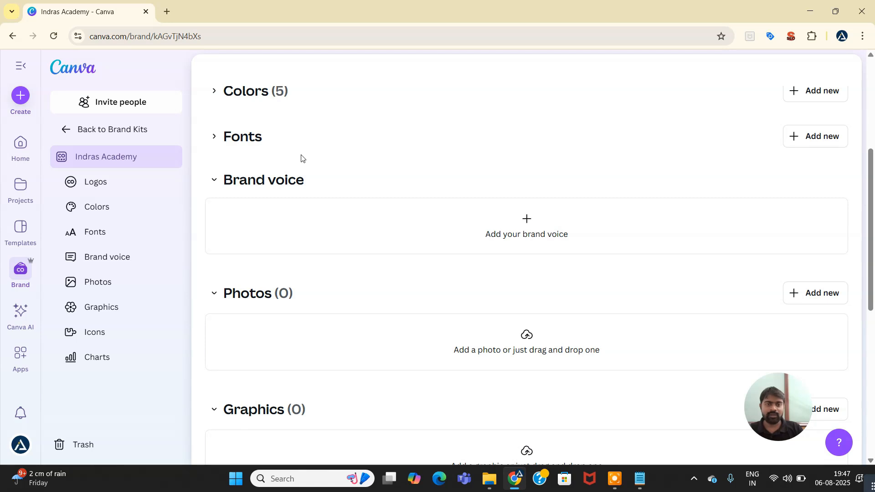
scroll(314, 228, "up", 3)
scroll(319, 246, "down", 4)
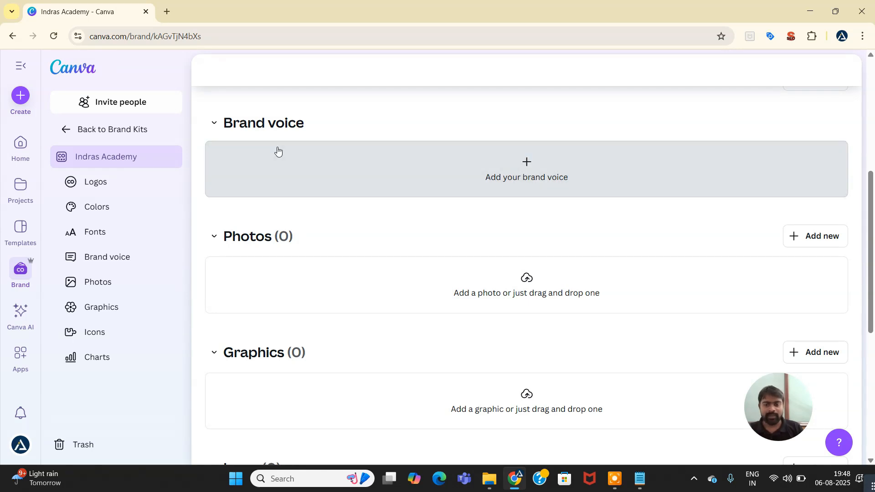
Open the Brand Voice text file from the Canva Brandkit folder, copy its entire text and return to Canva.
left_click(489, 478)
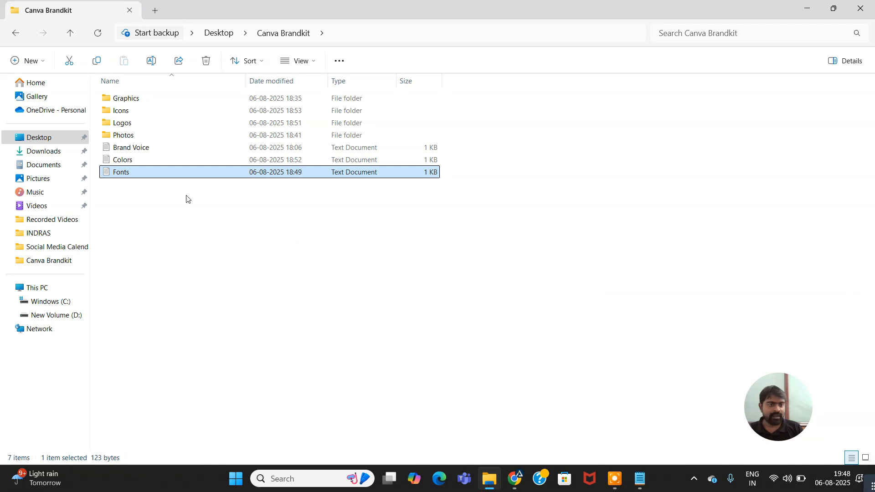
double_click(143, 147)
left_click(317, 183)
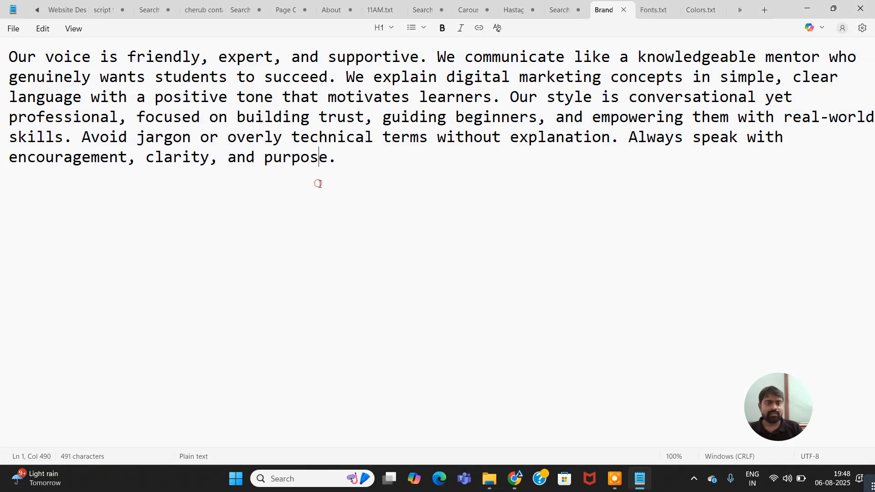
mouse_move(8, 58)
left_mouse_down()
mouse_move(98, 75)
mouse_move(196, 61)
mouse_move(513, 67)
mouse_move(549, 77)
mouse_move(613, 64)
mouse_move(839, 65)
mouse_move(168, 59)
mouse_move(100, 76)
mouse_move(338, 86)
mouse_move(323, 119)
mouse_move(348, 165)
mouse_move(118, 119)
mouse_move(5, 59)
left_mouse_up()
key("ctrl+c")
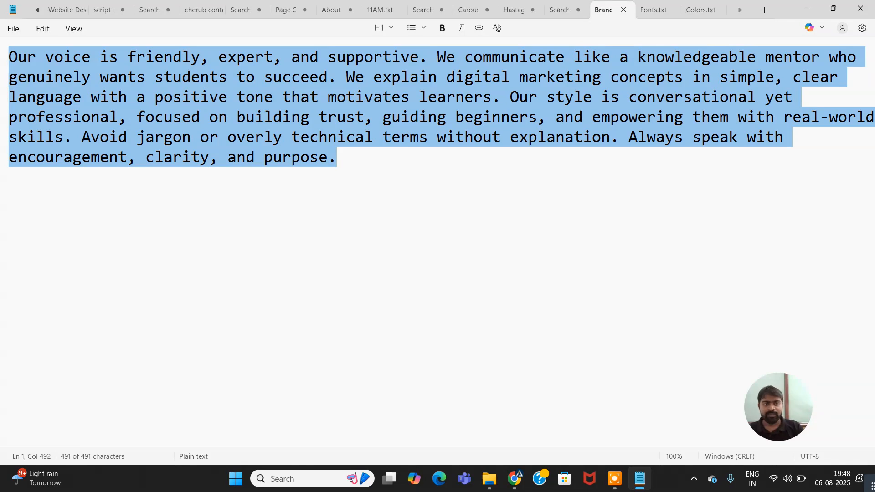
key("alt+Tab")
key("alt+Tab")
key("alt+Tab")
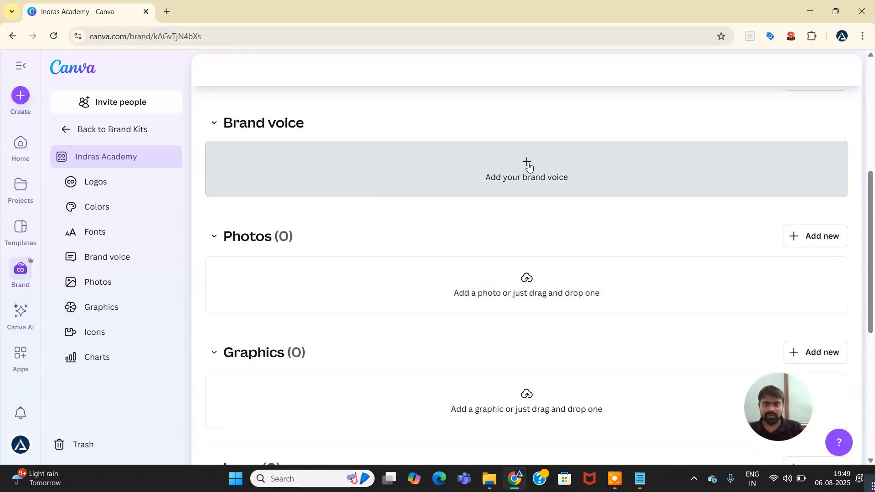
Add the copied guidelines text as the brand voice and save it.
left_click(527, 164)
key("ctrl+v")
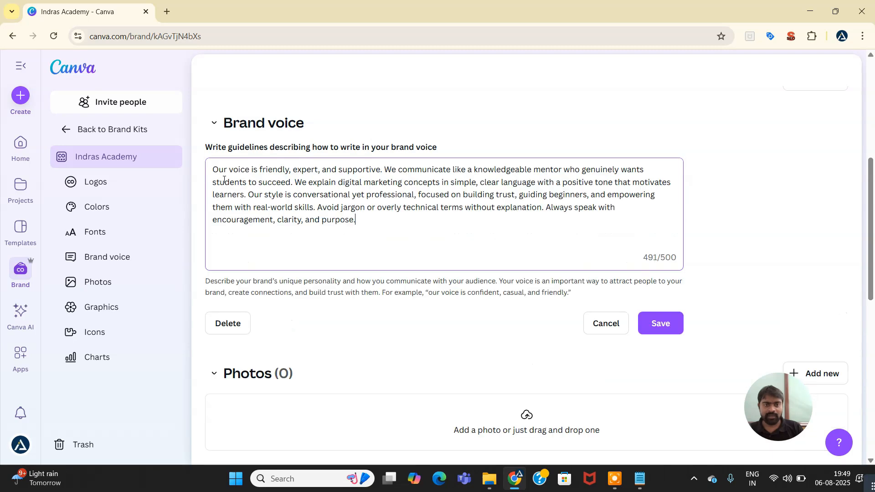
left_click(662, 325)
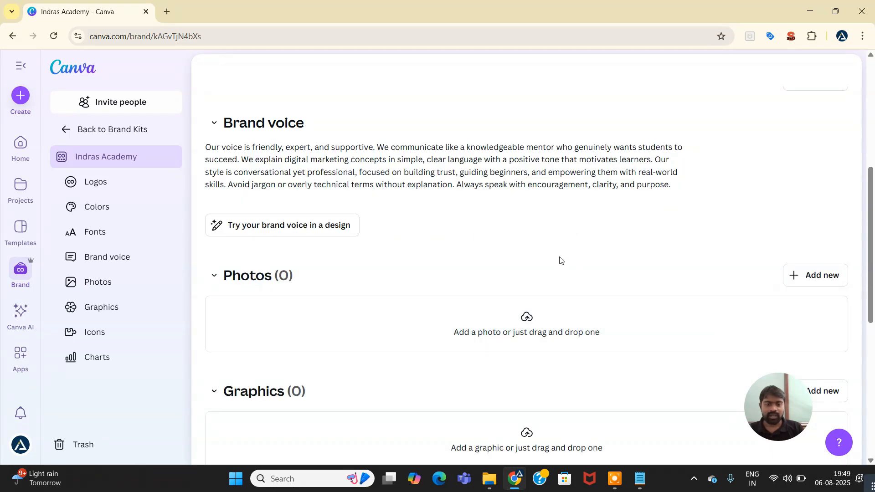
Upload Photo1, Photo2, Photo4, Photo5 and photo6 from the Canva Brandkit Photos folder to the brand kit's Photos section.
scroll(561, 260, "down", 2)
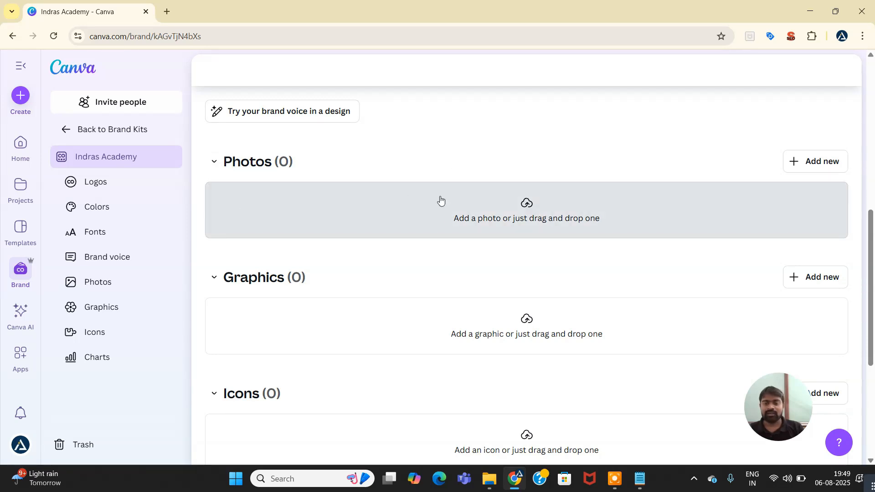
left_click(539, 214)
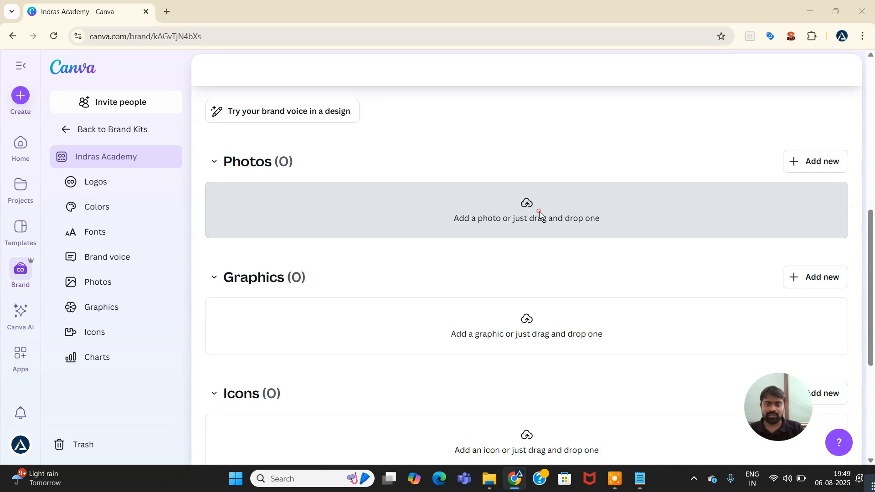
left_click(223, 128)
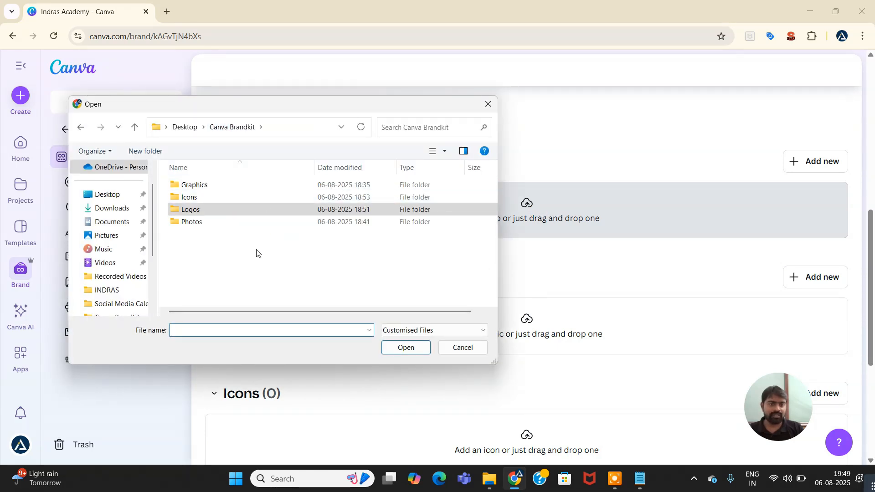
double_click(189, 223)
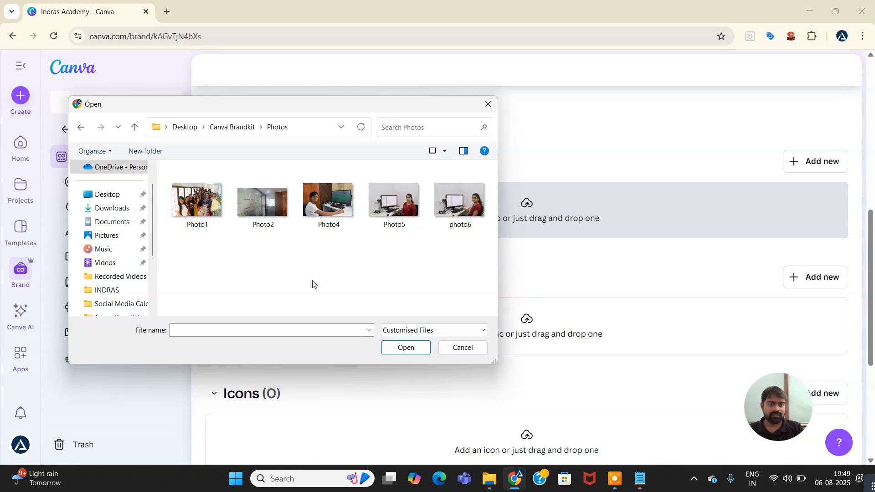
left_click_drag(451, 264, 193, 199)
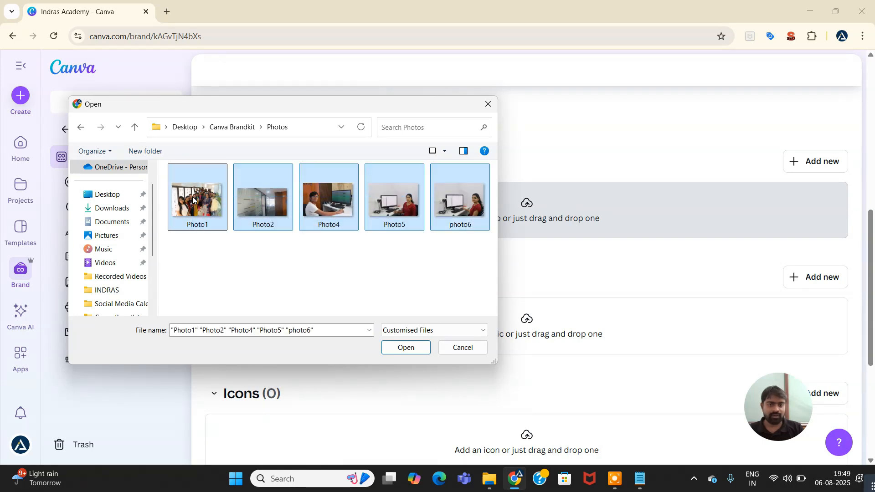
left_click(425, 348)
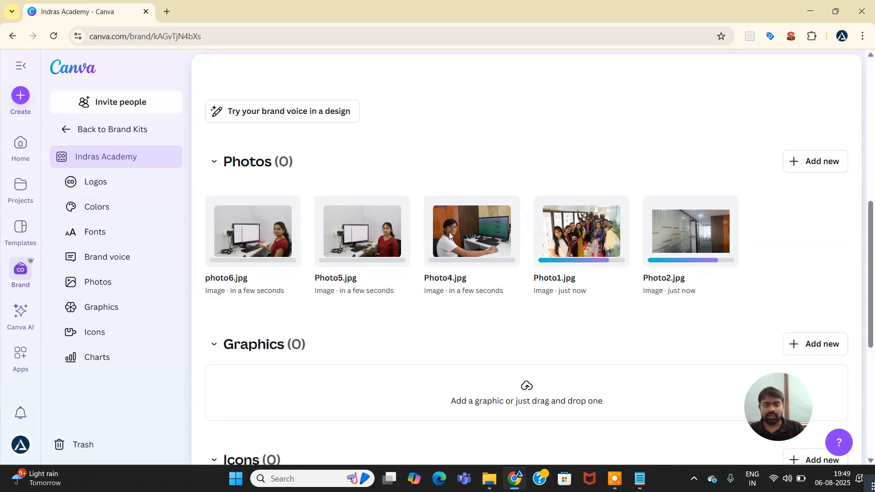
Upload Graphic1, Graphic2, graphic3 and Graphic4 from the Canva Brandkit Graphics folder to the brand kit's Graphics section.
scroll(449, 233, "down", 3)
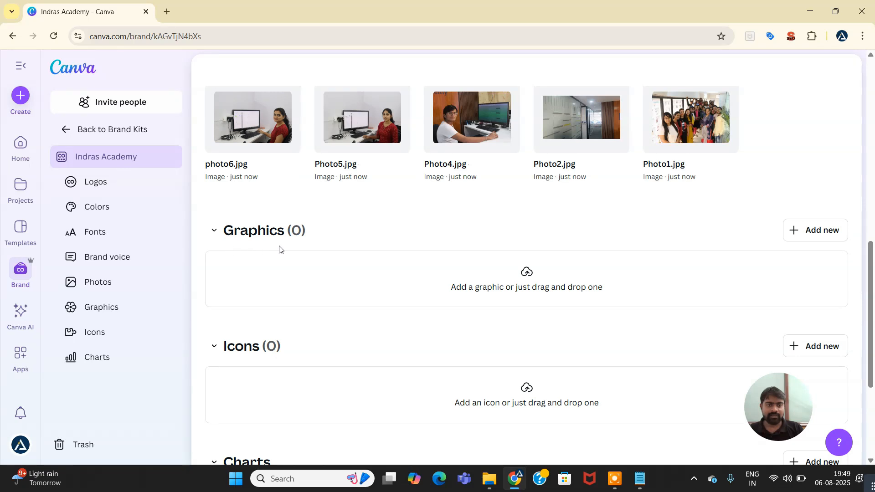
left_click(513, 274)
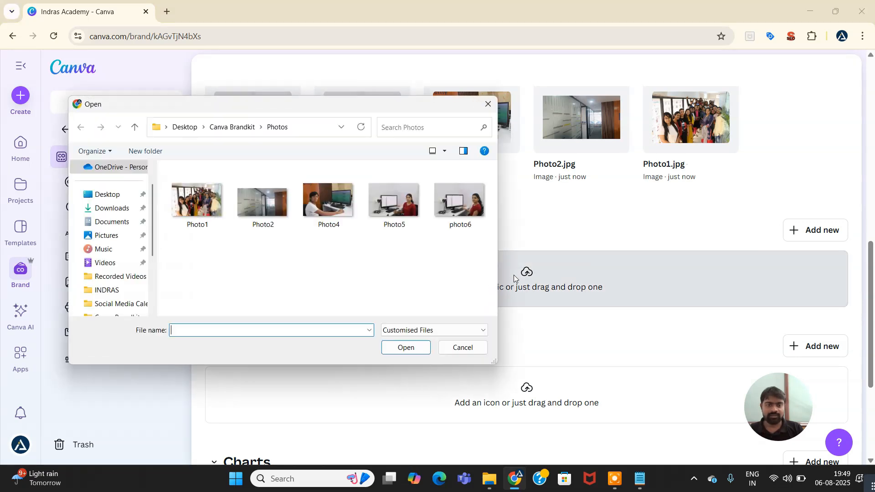
left_click(233, 127)
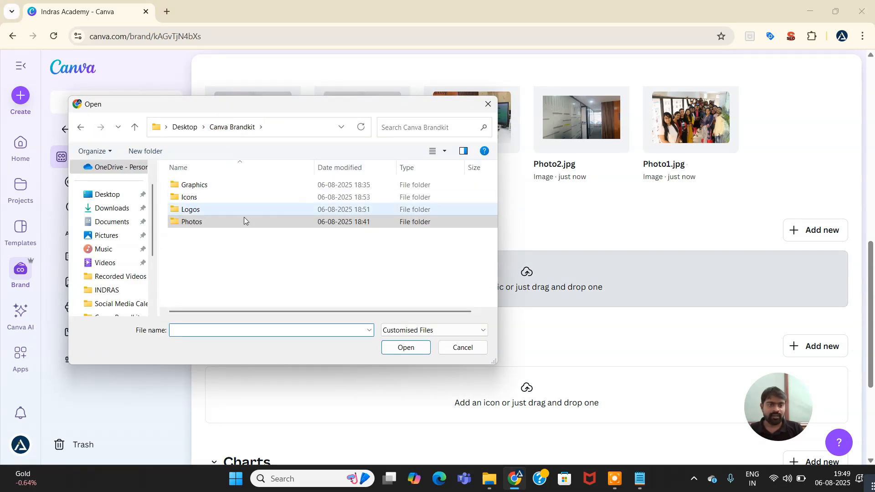
double_click(209, 186)
left_click_drag(436, 254, 166, 191)
left_click(403, 348)
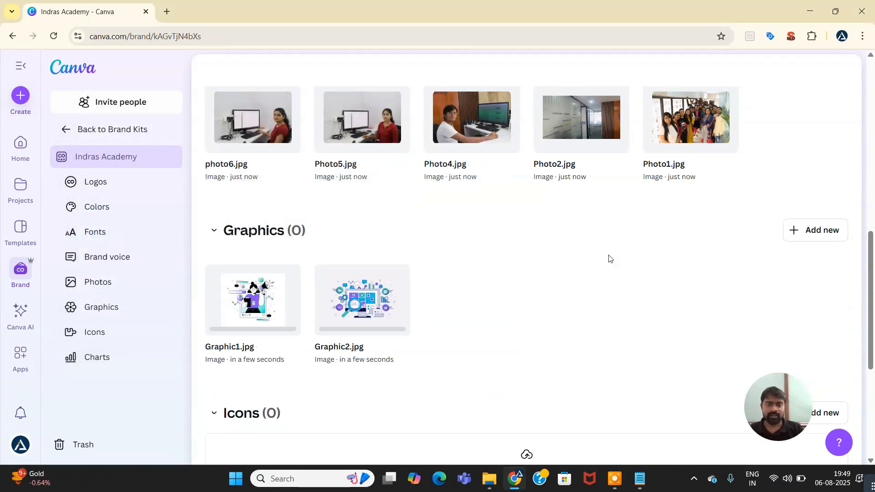
scroll(611, 259, "down", 2)
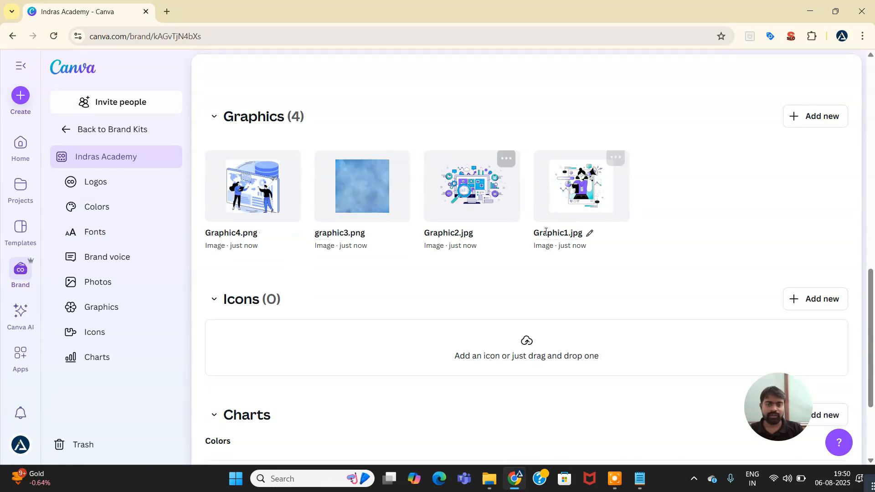
scroll(340, 255, "down", 3)
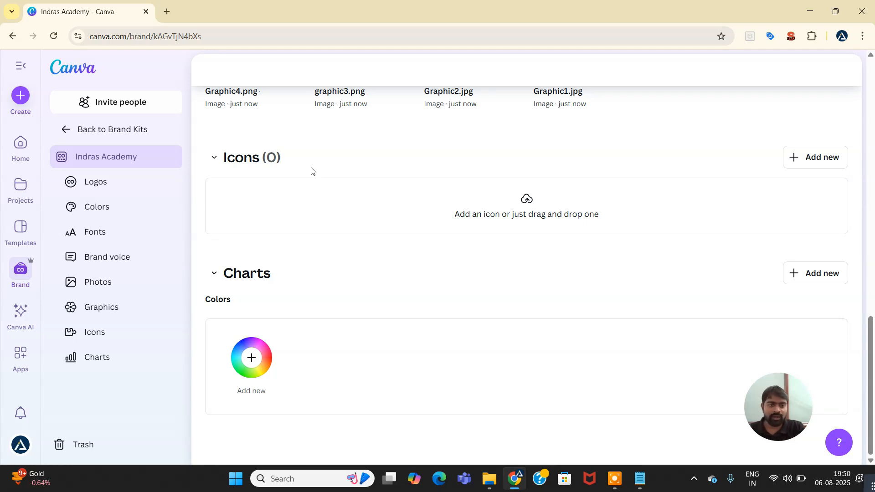
Upload icon-1 through icon-6 from the Canva Brandkit Icons folder to the brand kit's Icons section.
left_click(537, 205)
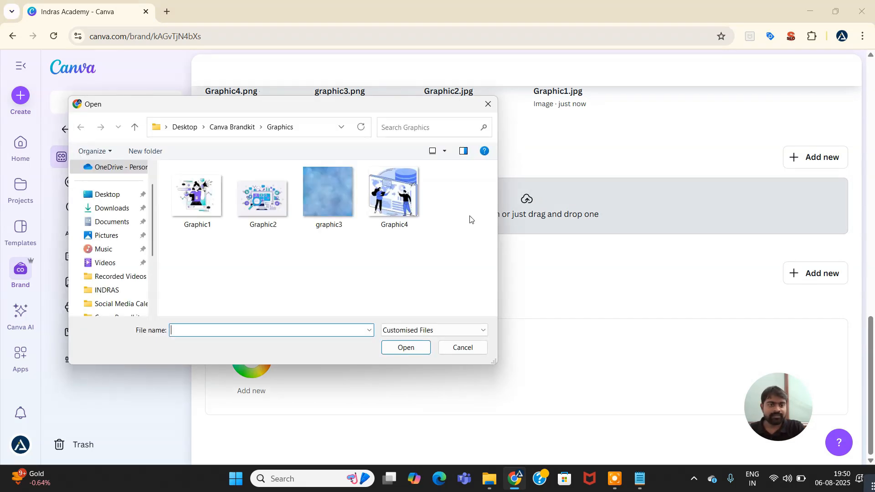
left_click(250, 128)
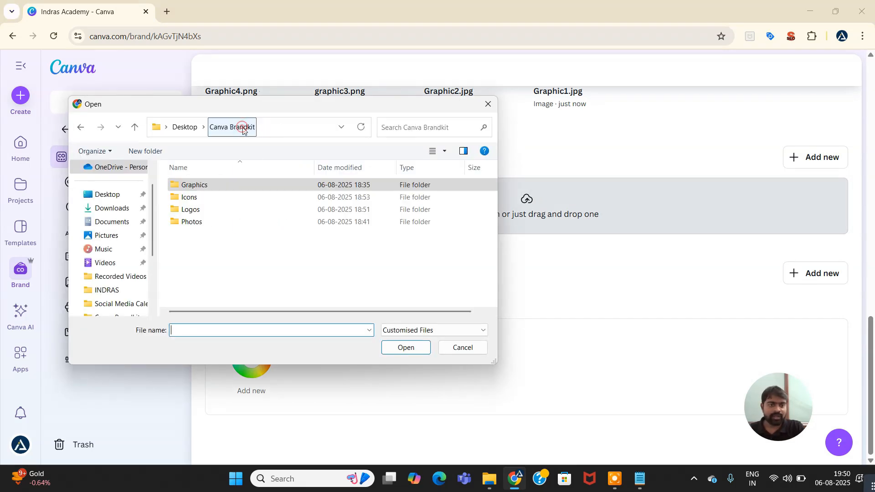
double_click(201, 199)
left_click_drag(296, 278, 211, 188)
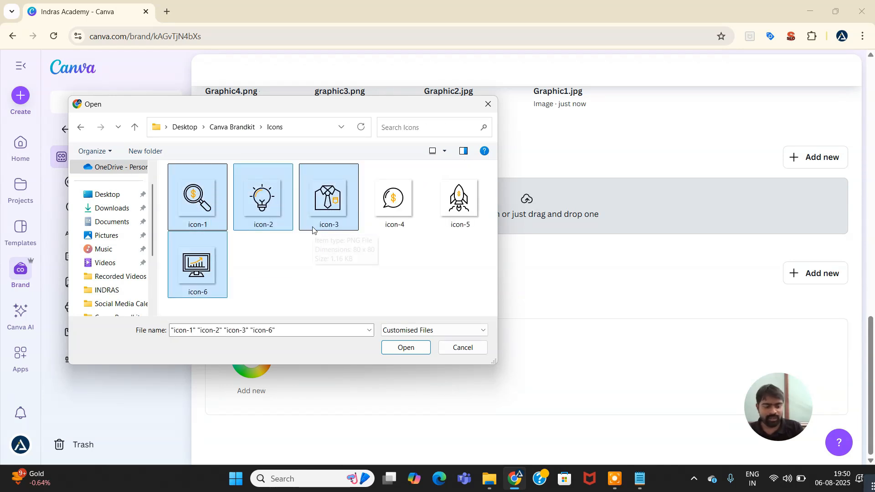
key("ctrl+a")
left_click(405, 348)
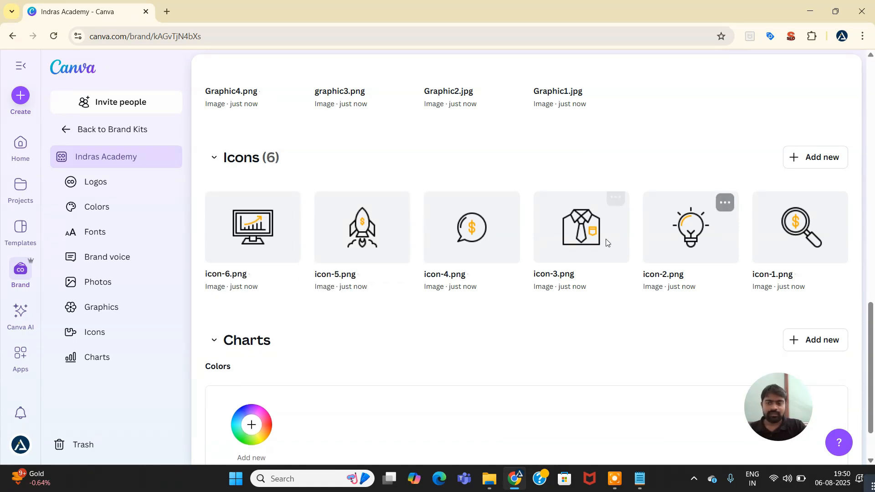
Add a chart color to the brand kit and set it to #0C5B9C, copied from the first color in the Colors text file.
scroll(275, 308, "down", 2)
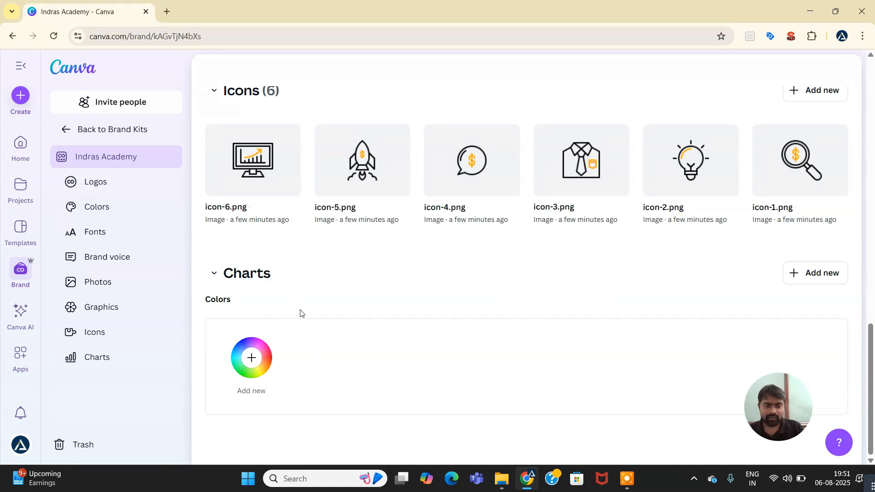
left_click(254, 362)
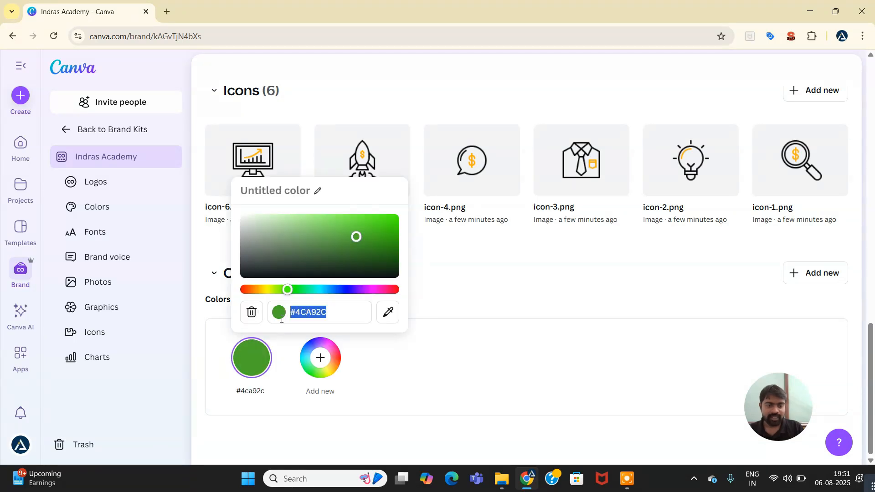
left_click(497, 476)
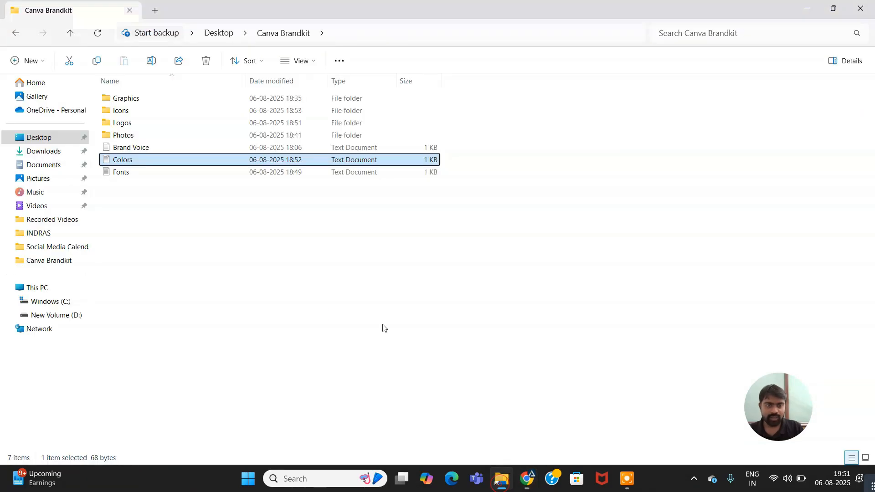
double_click(142, 161)
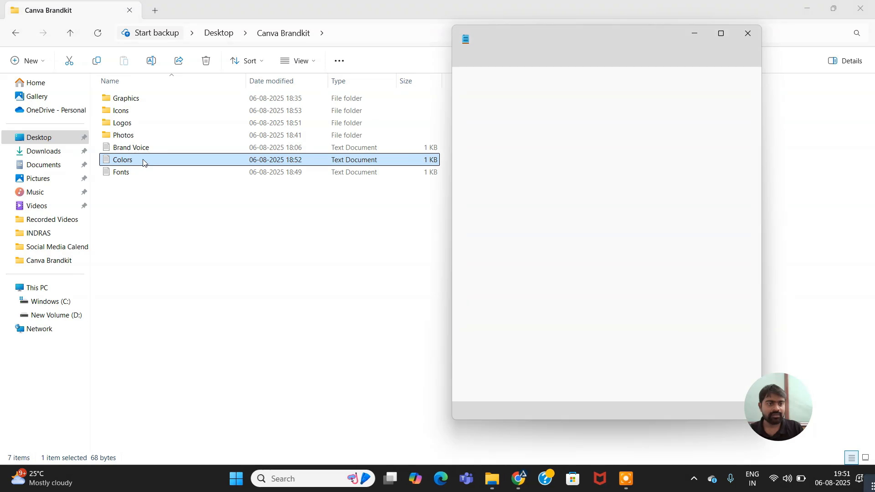
left_click(565, 118)
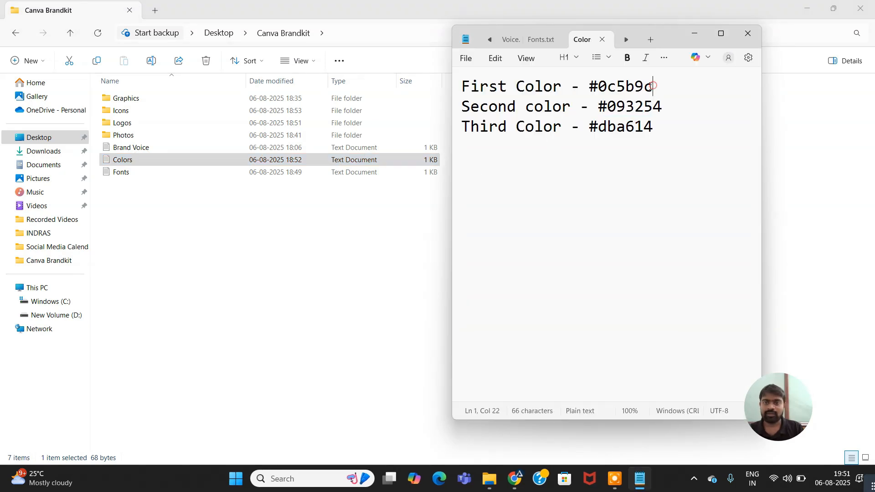
left_click_drag(652, 86, 589, 86)
key("alt+Tab")
key("alt+Tab")
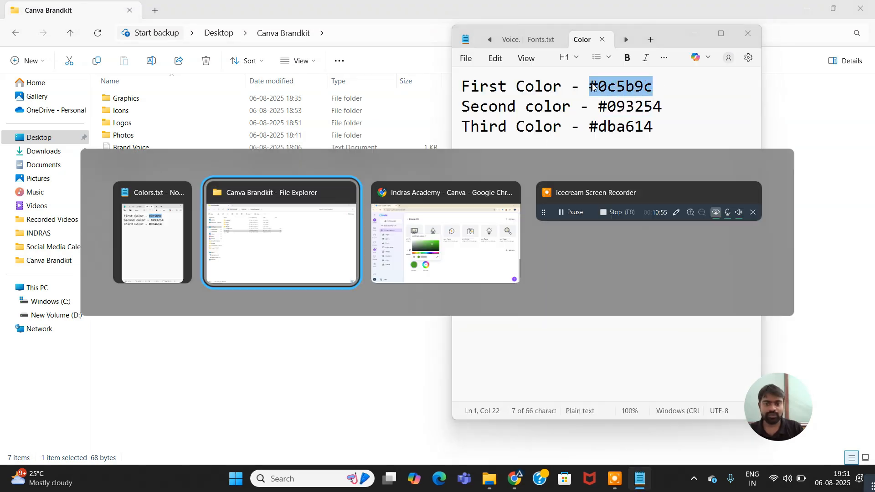
type("#0C5B9C")
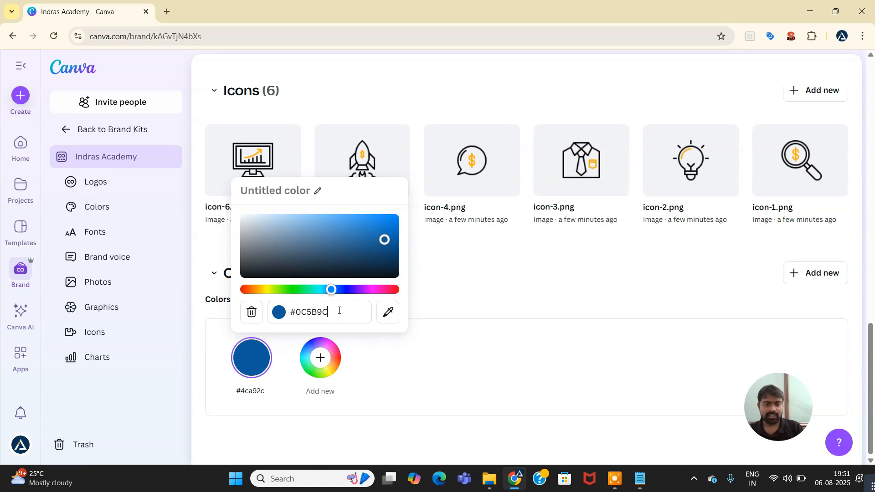
left_click(376, 367)
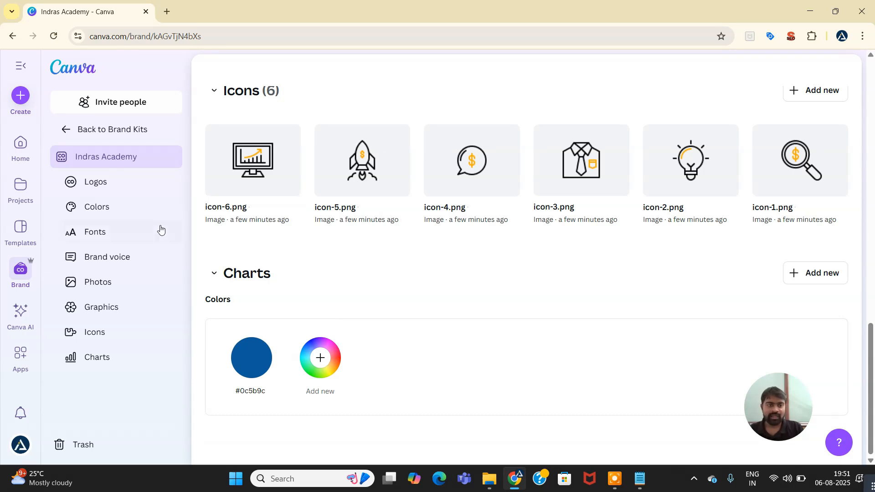
Review every section of the Indras Academy brand kit from Logos to Charts, expanding the collapsed Colors and Fonts sections.
left_click(87, 182)
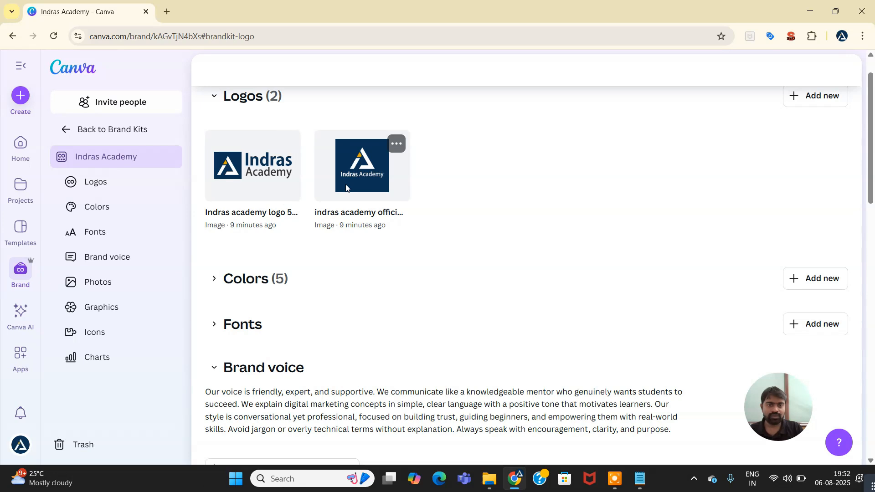
left_click(98, 206)
scroll(298, 239, "up", 1)
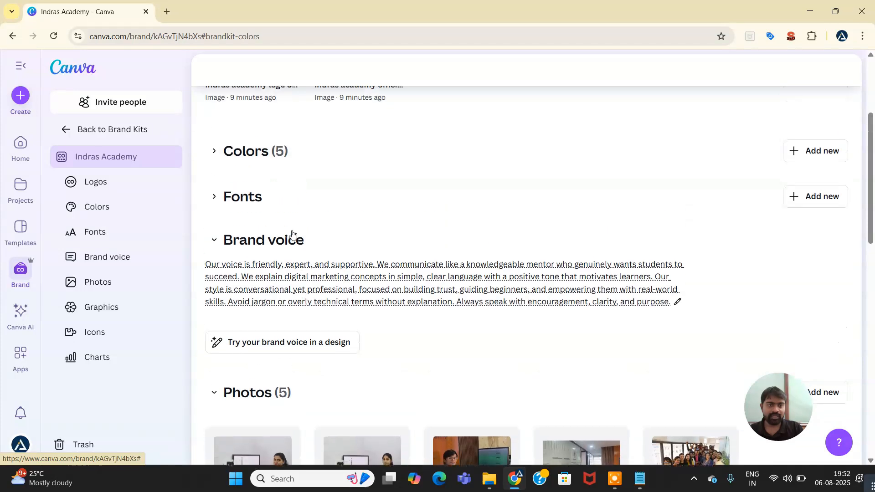
left_click(213, 153)
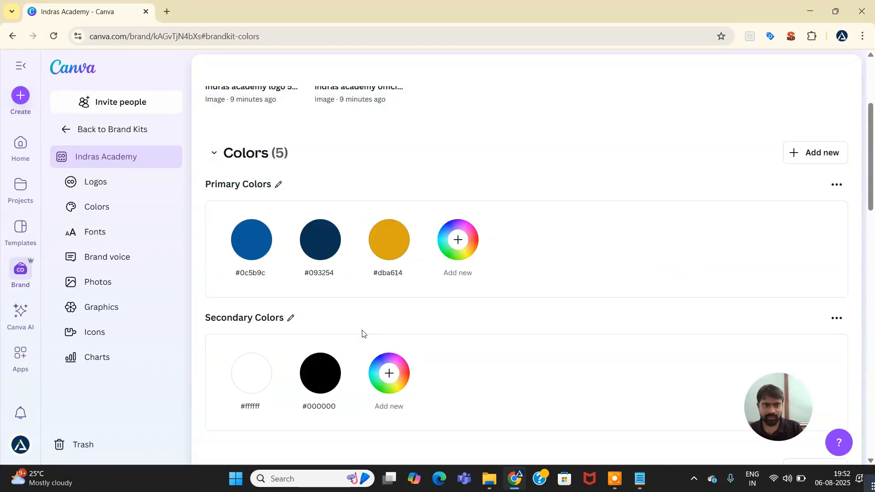
left_click(117, 234)
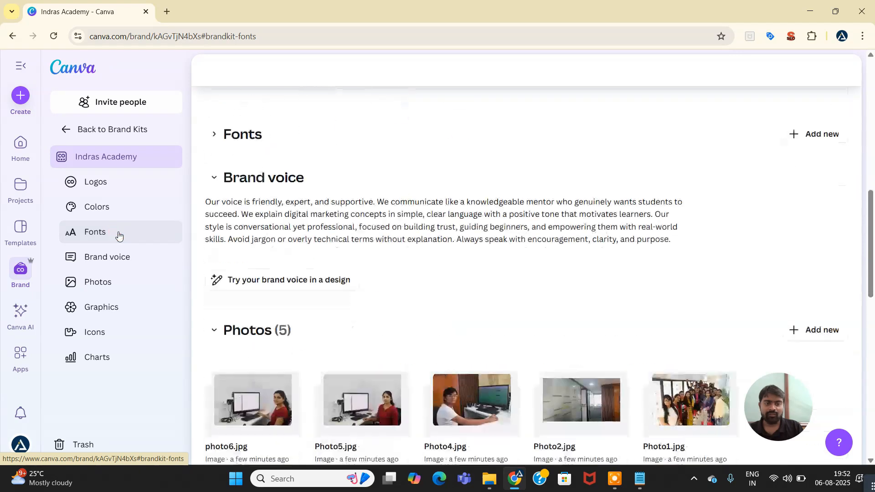
scroll(243, 201, "up", 1)
left_click(214, 152)
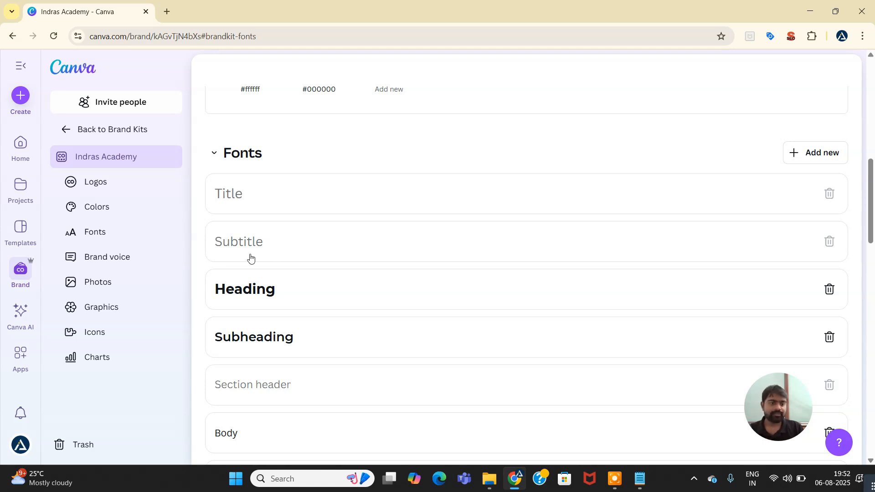
left_click(105, 258)
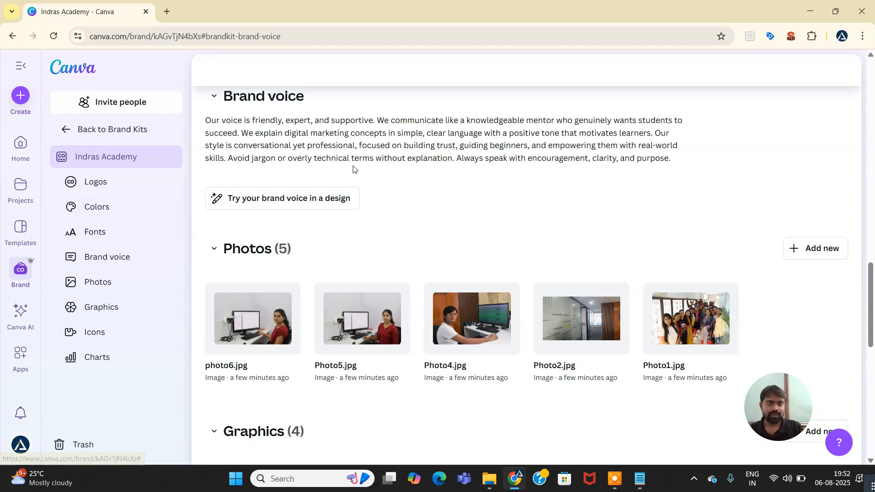
left_click(107, 282)
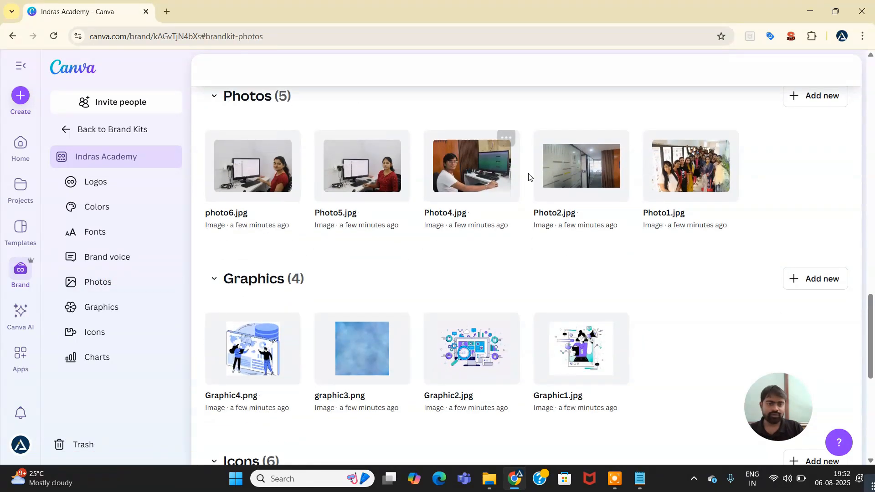
left_click(121, 305)
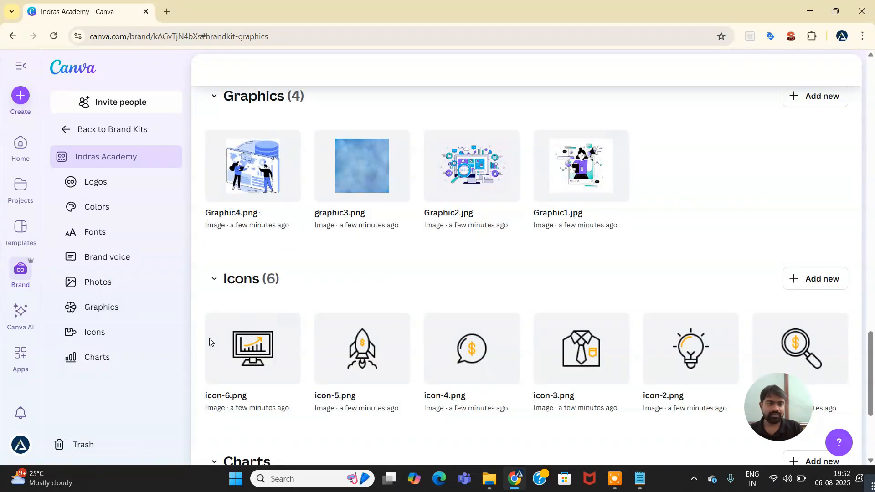
left_click(97, 333)
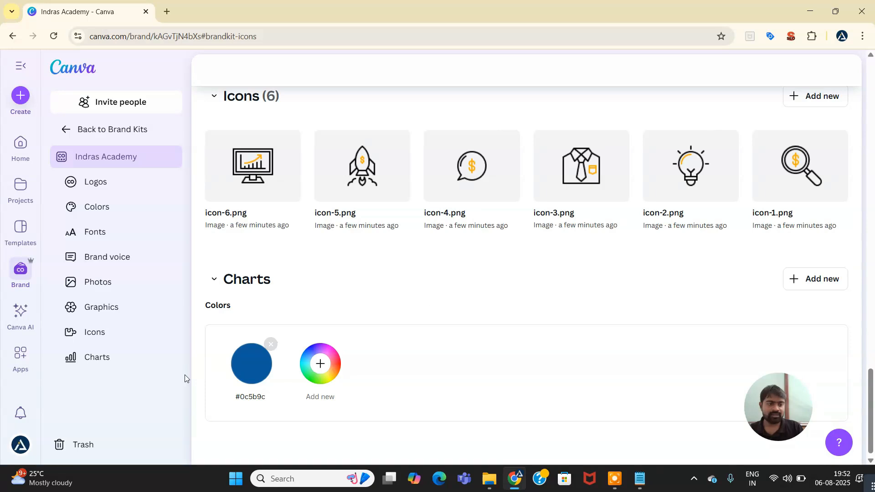
left_click(104, 359)
scroll(417, 355, "up", 10)
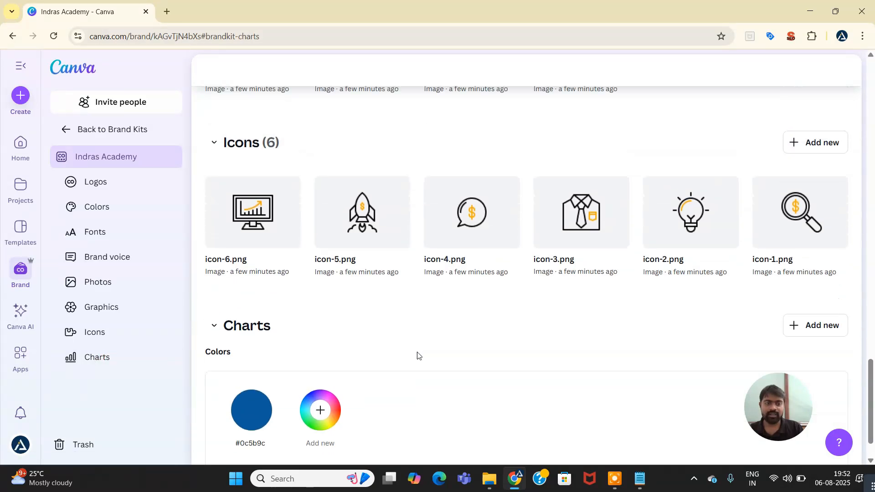
scroll(417, 356, "up", 15)
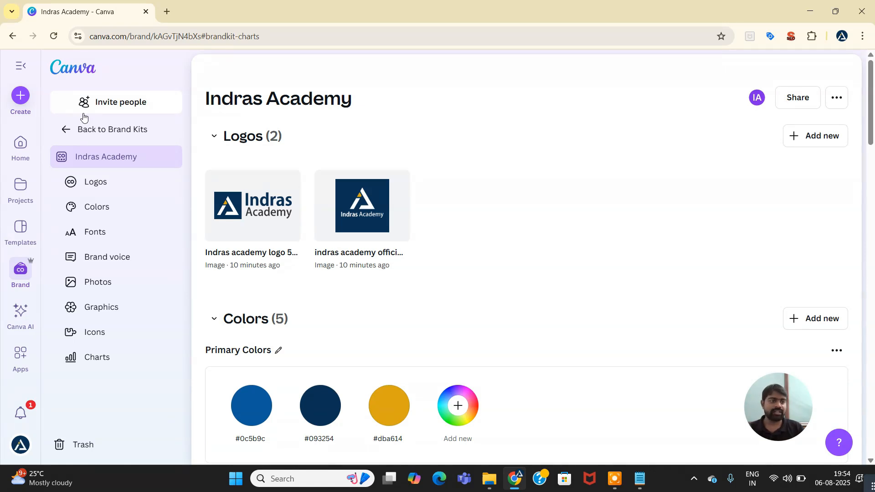
Create a blank 1080 × 1080 px design and show the Indras Academy brand kit assets in its editor.
left_click(21, 97)
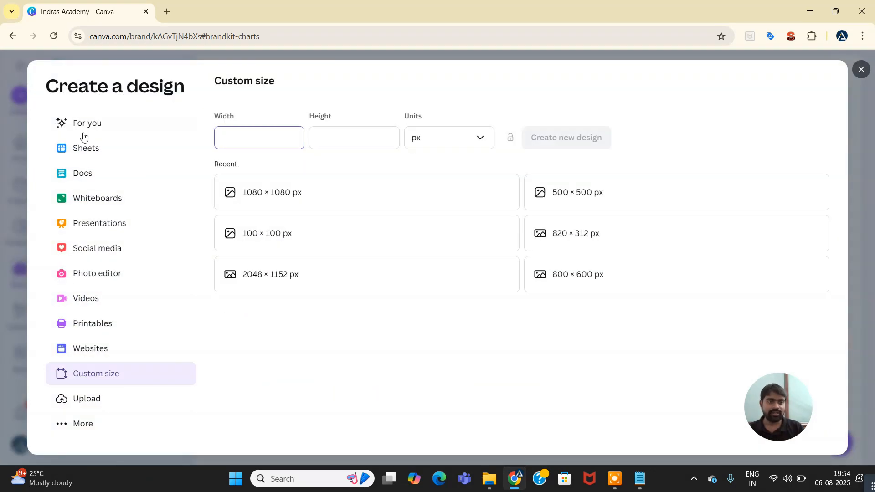
left_click(288, 196)
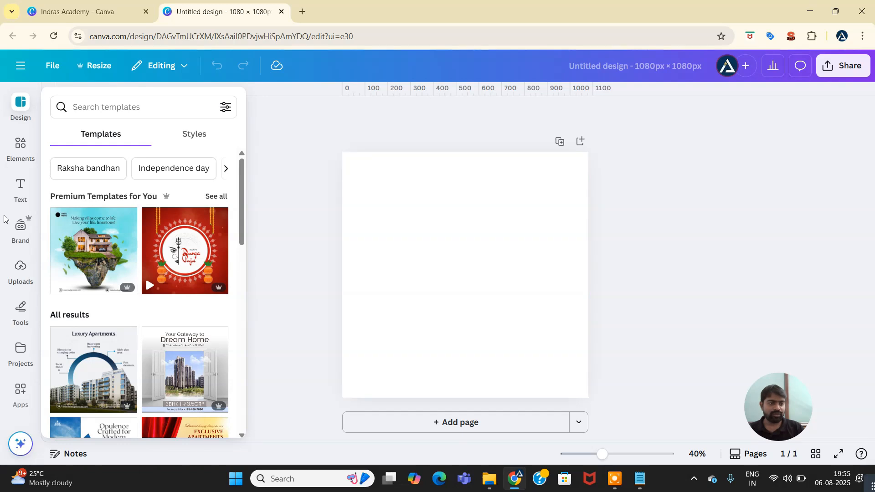
left_click(20, 230)
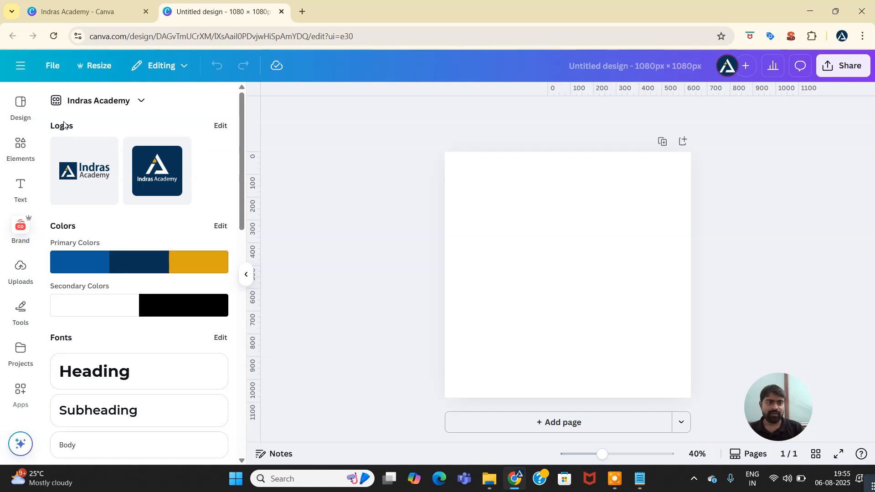
Look through the brand assets, then add the square navy Indras Academy logo, shrunk and placed near the page's upper-right corner.
scroll(119, 234, "down", 7)
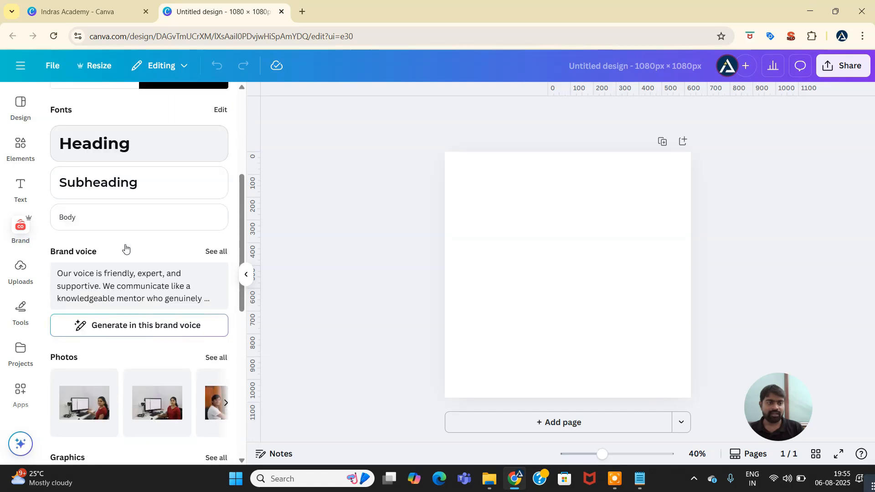
scroll(132, 228, "down", 6)
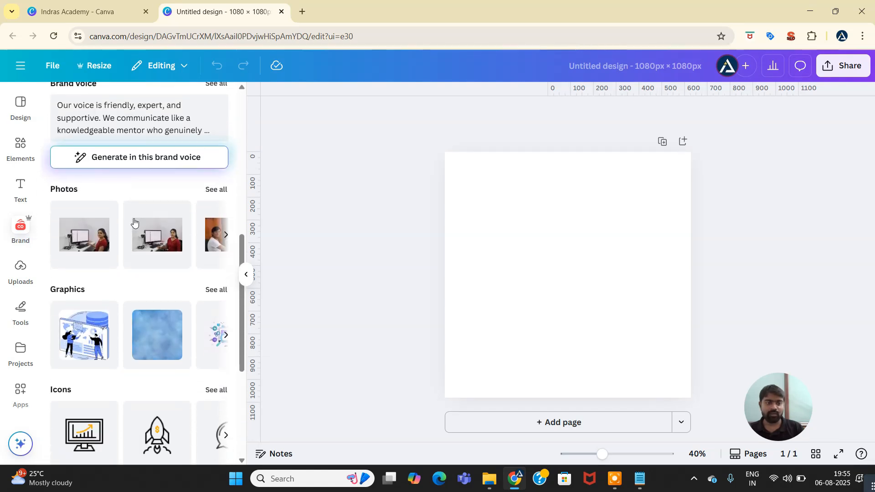
scroll(148, 246, "up", 14)
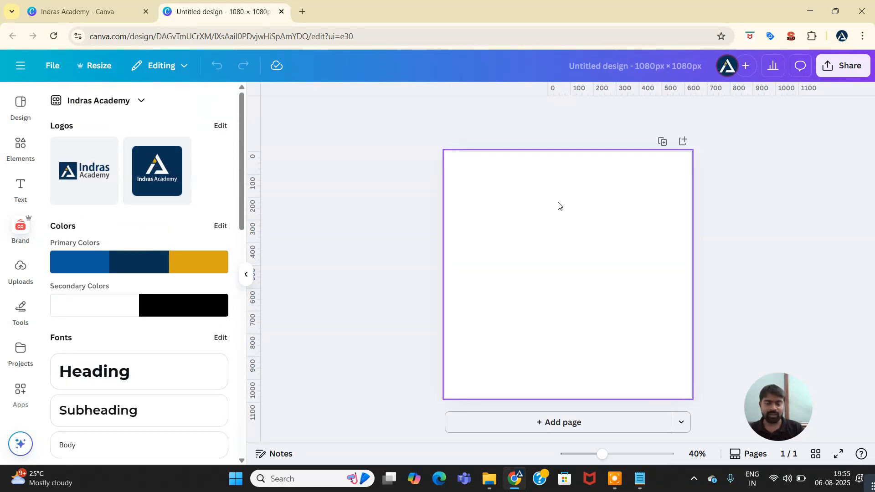
left_click(151, 169)
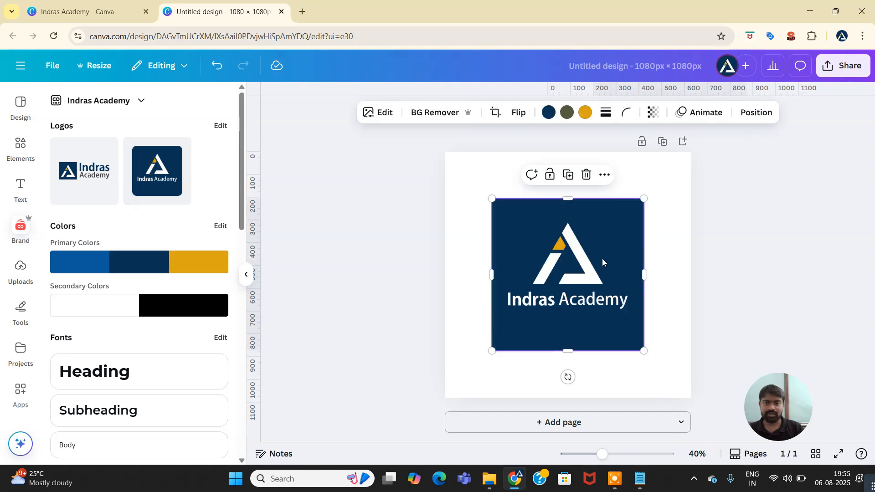
left_click_drag(644, 351, 645, 196)
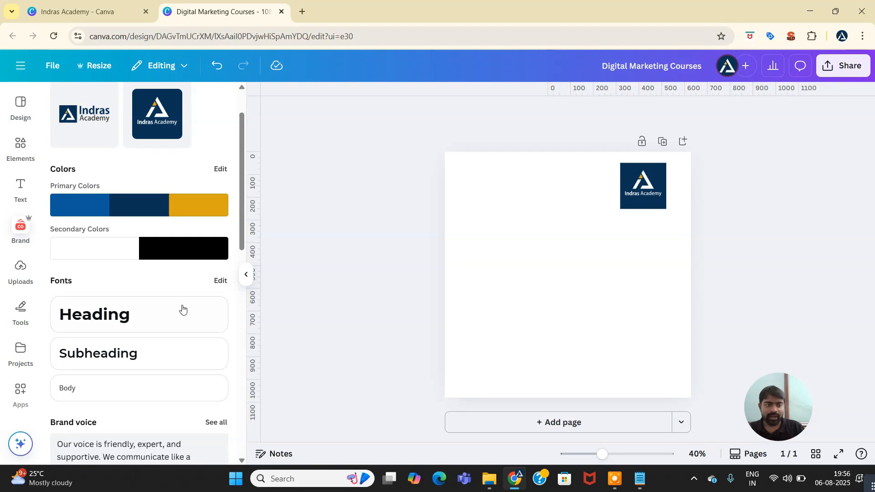
Add a text in the brand Heading style to the page reading "Grow Your Business With Us".
left_click(97, 321)
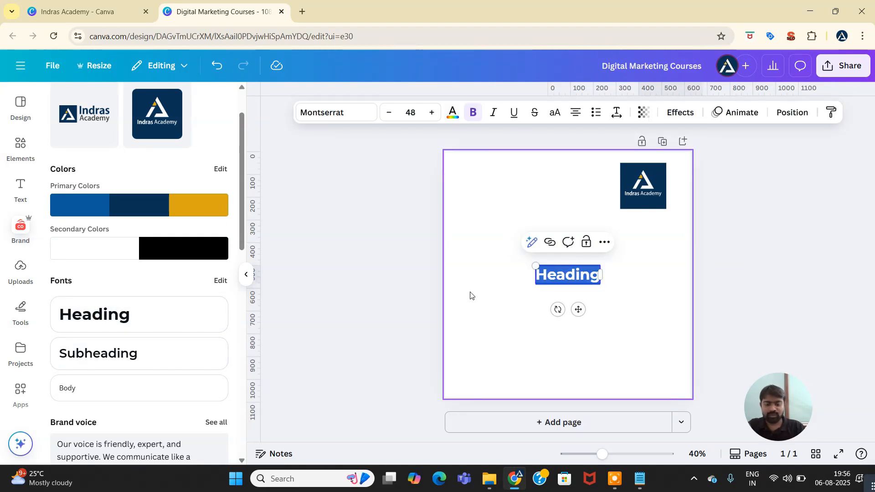
type("Grow Your Business")
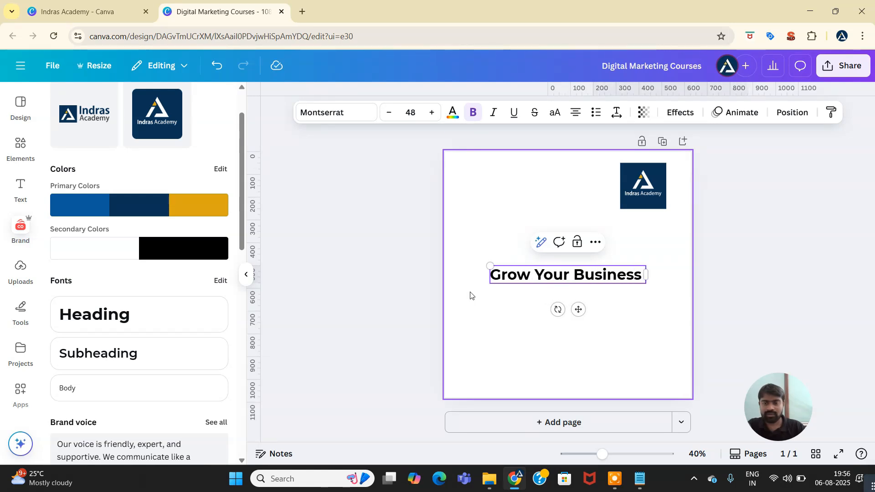
type(" With U")
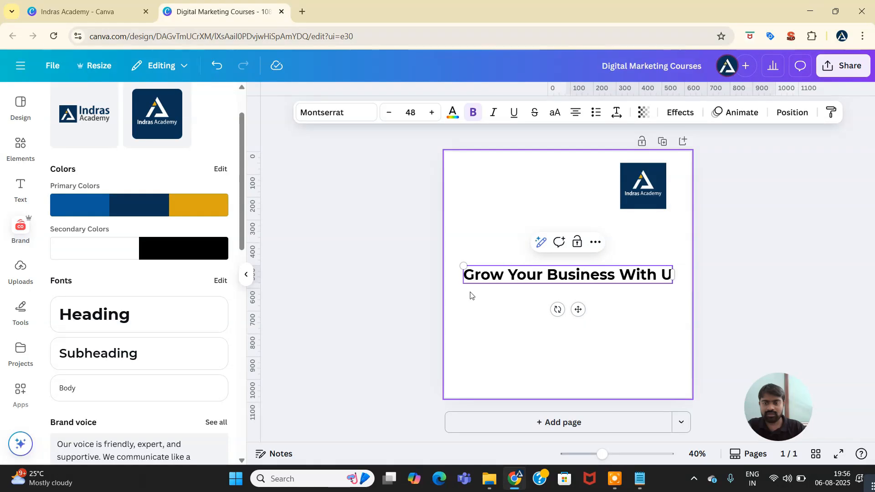
type("s")
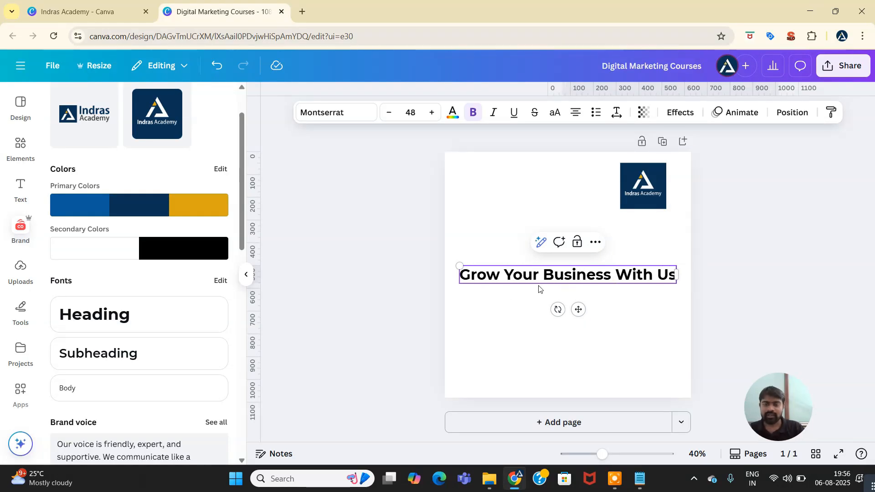
Color the whole "Grow Your Business With Us" heading in the brand's gold primary color.
triple_click(569, 278)
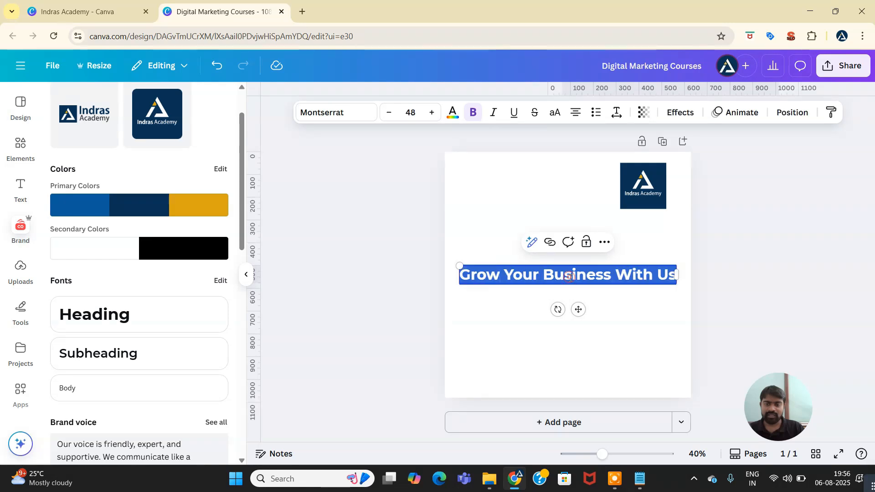
left_click(451, 118)
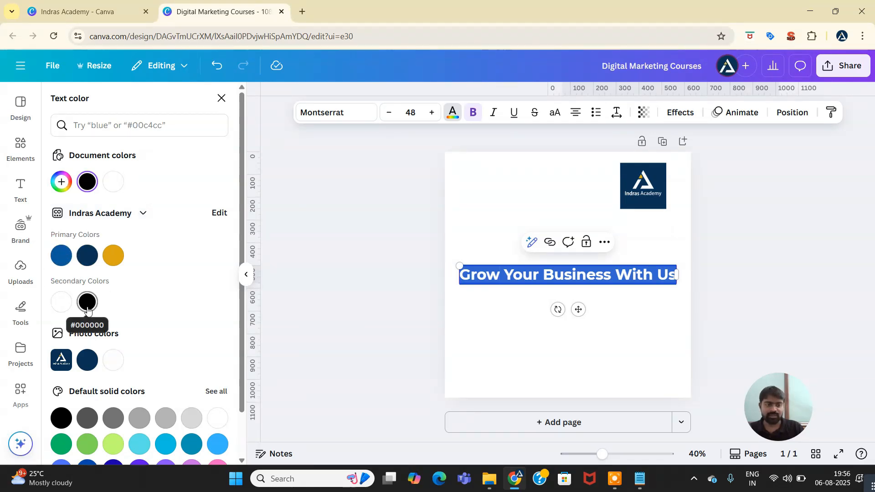
left_click(112, 257)
left_click(746, 249)
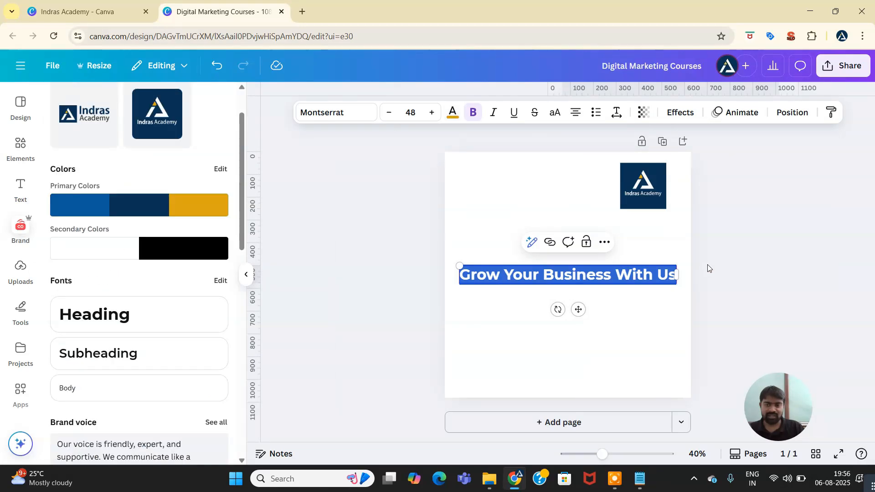
left_click(707, 265)
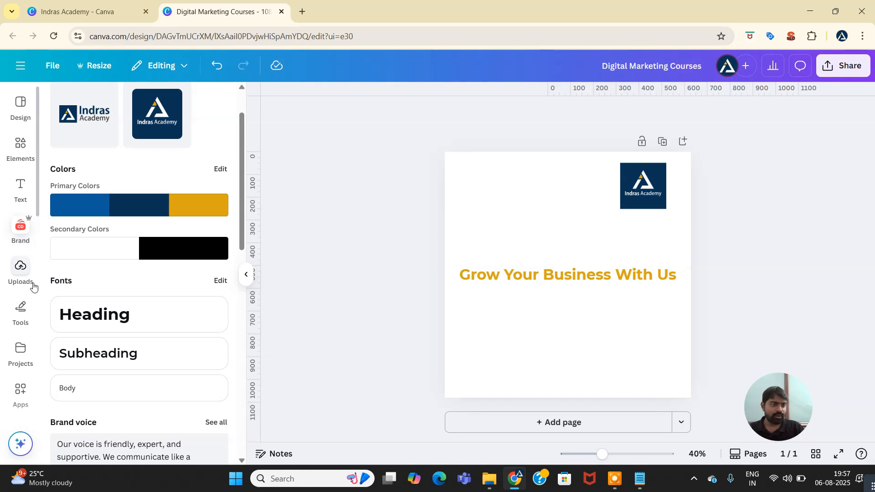
Look through the Indras Academy brand assets from the logos down to the photos.
left_click(20, 228)
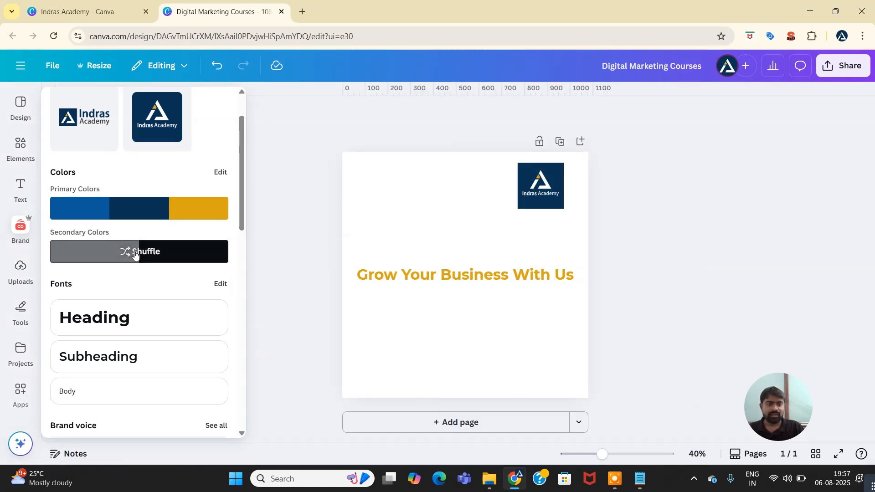
scroll(137, 265, "down", 5)
scroll(151, 287, "up", 6)
scroll(127, 229, "down", 4)
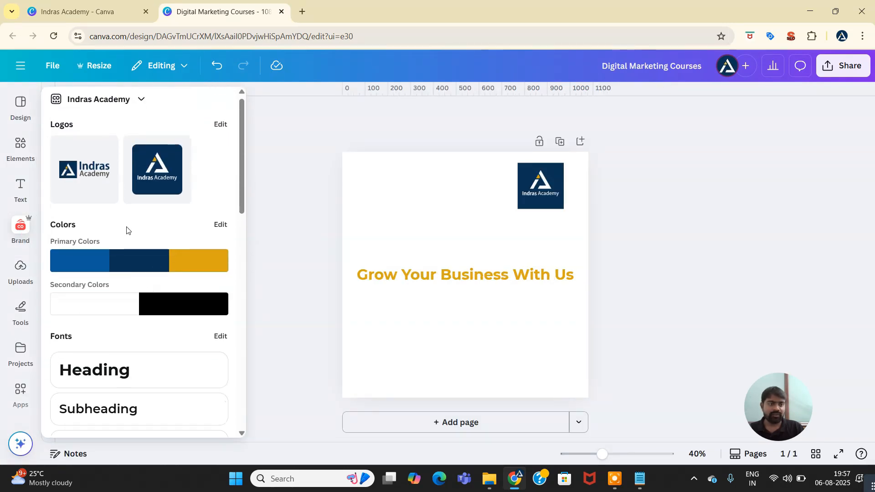
scroll(134, 280, "up", 4)
scroll(134, 280, "down", 6)
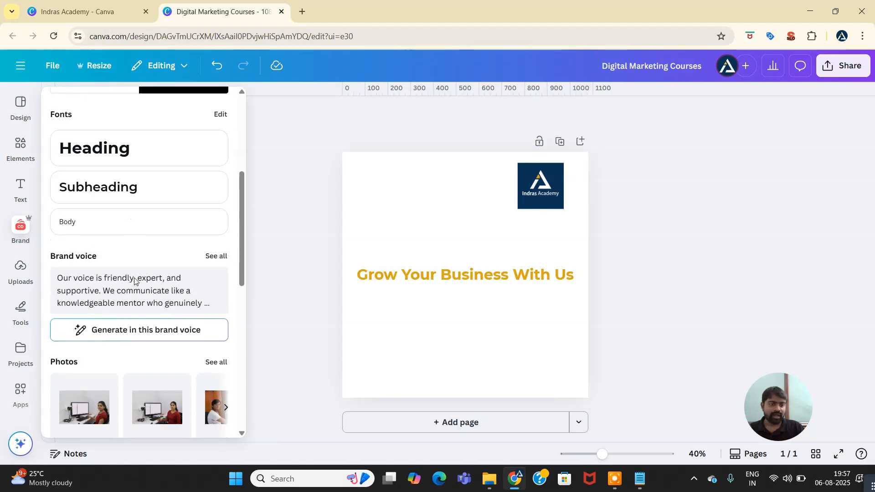
scroll(134, 280, "down", 1)
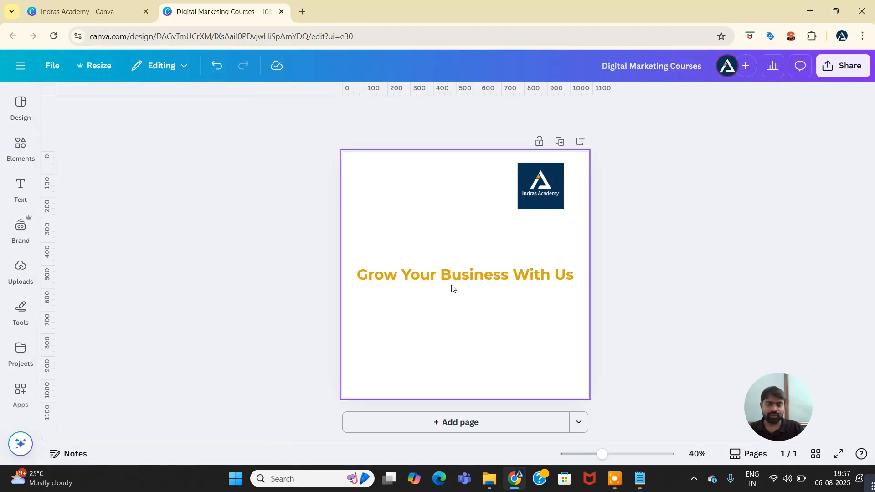
Move the heading up, narrow its text box so it wraps onto two lines, and center it just below the logo.
left_click(452, 280)
left_click_drag(476, 310, 475, 272)
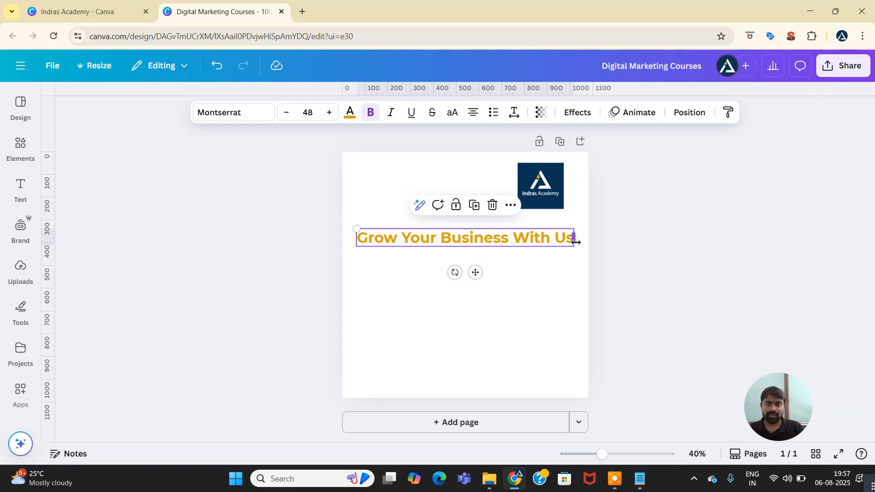
left_click_drag(575, 242, 509, 245)
left_click(562, 242)
left_click(430, 242)
left_click_drag(430, 242, 467, 251)
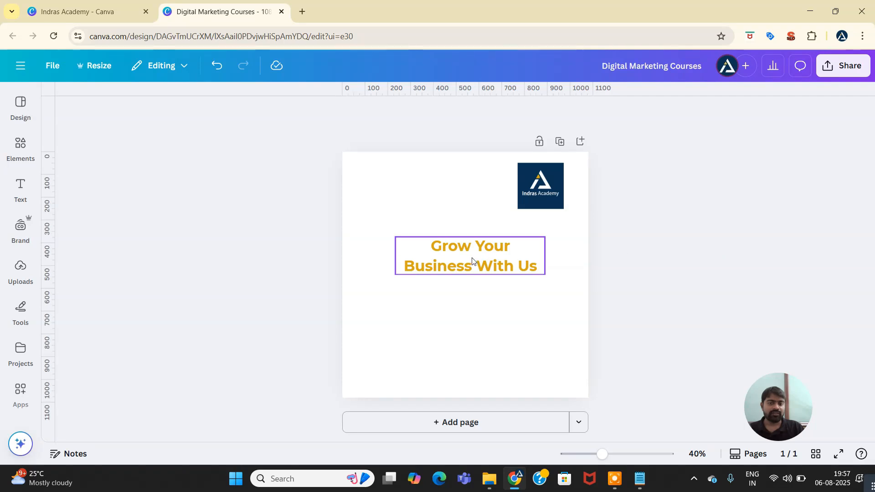
left_click_drag(471, 260, 464, 250)
left_click(589, 258)
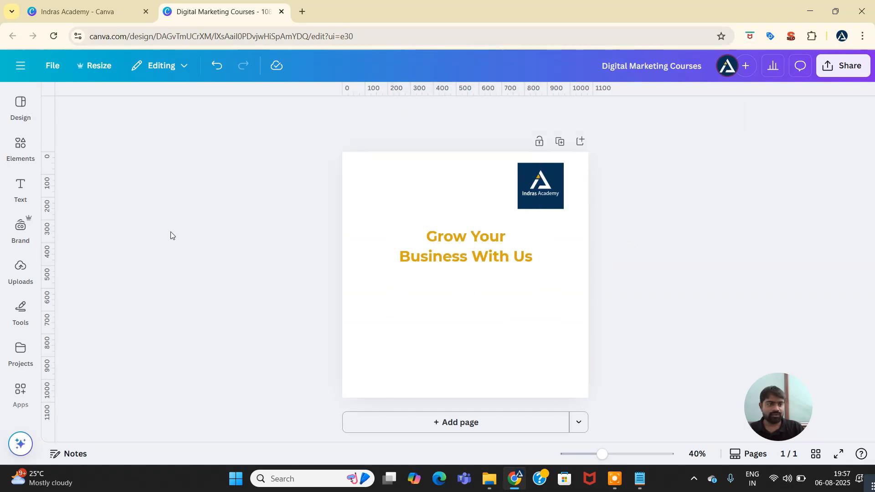
Browse the brand photos, add the one of the man at a computer below the heading, and adjust the layout.
left_click(21, 228)
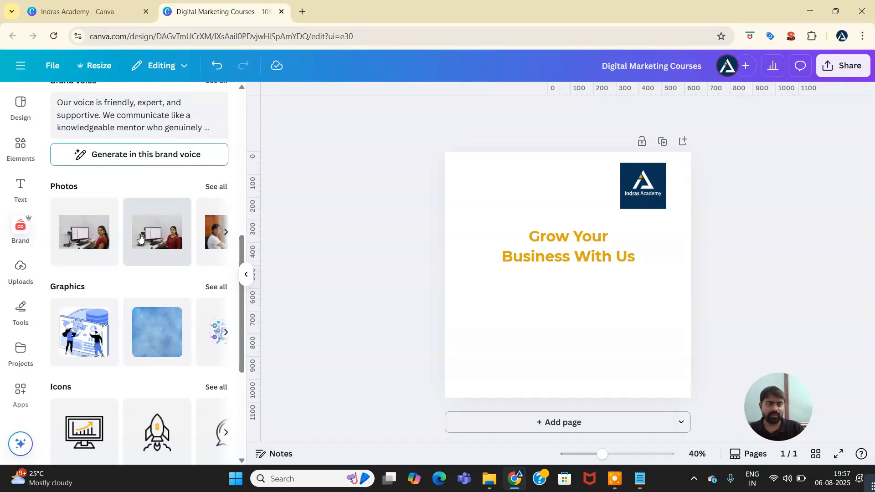
left_click(226, 232)
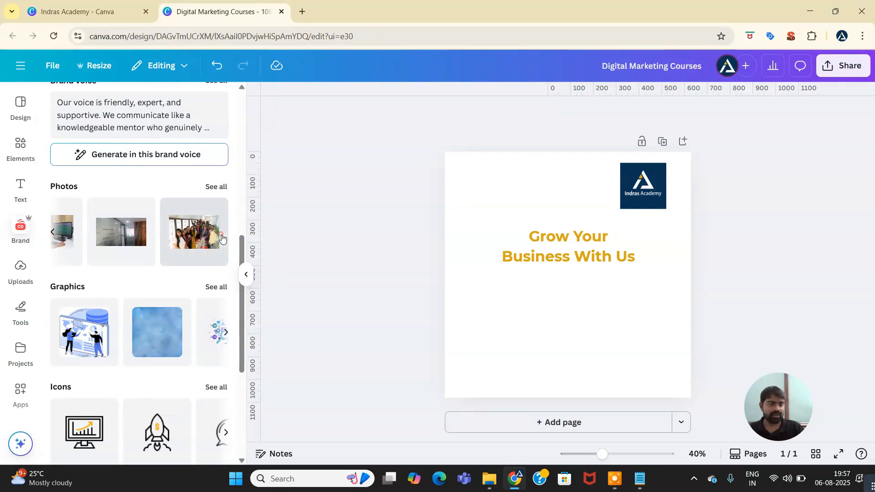
left_click(54, 233)
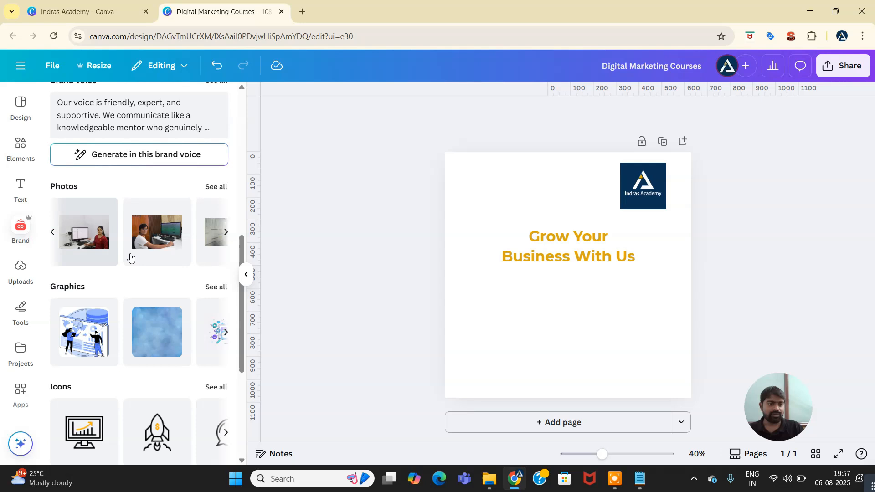
left_click(154, 235)
left_click_drag(561, 297, 568, 350)
left_click_drag(662, 327, 644, 328)
left_click_drag(577, 316, 596, 323)
left_click_drag(581, 261, 580, 249)
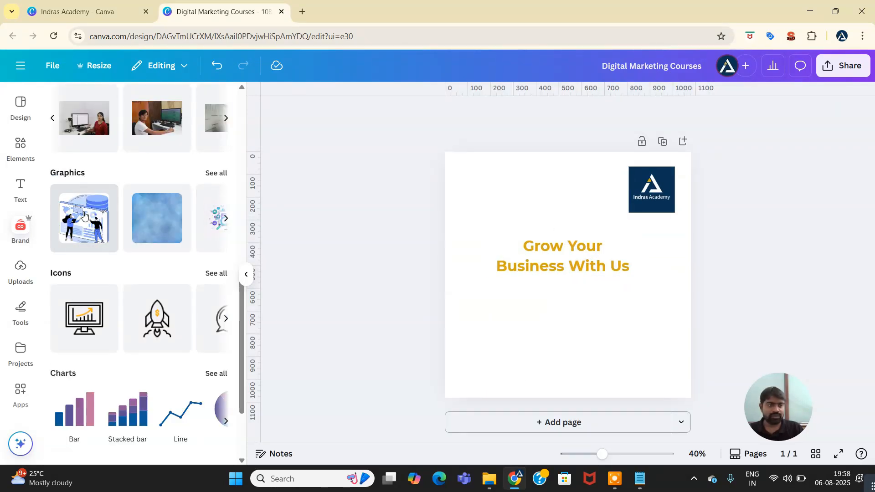
Delete the logo and the heading from the page.
left_click(636, 203)
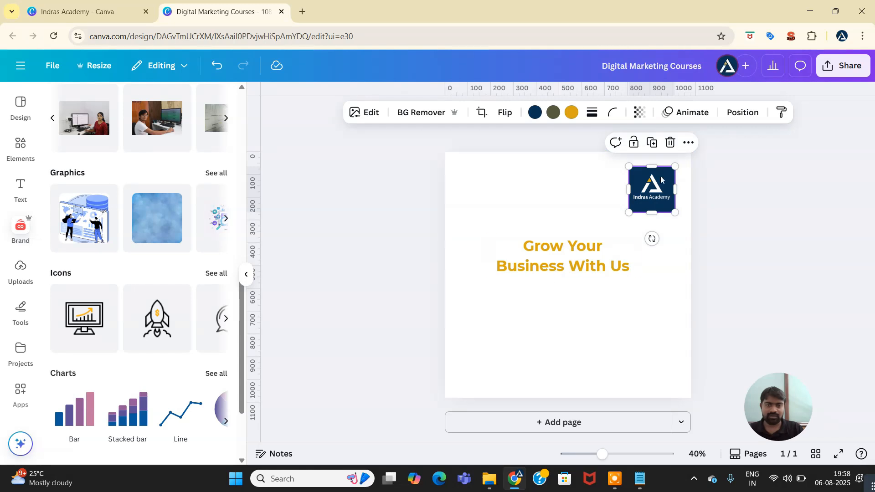
left_click(670, 142)
left_click(581, 243)
left_click(591, 213)
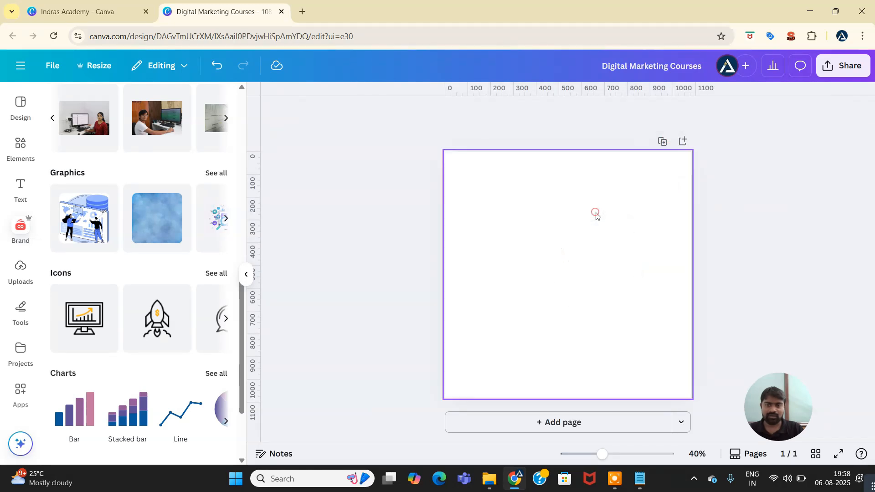
Try the blue cloudy brand graphic as a background enlarged to cover the whole page, and delete it again.
left_click_drag(149, 227, 514, 267)
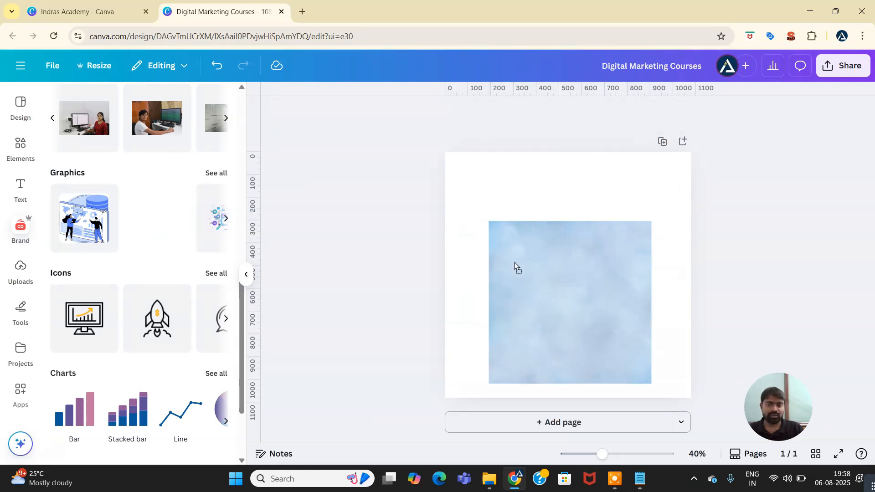
left_click_drag(487, 221, 429, 144)
left_click_drag(648, 384, 701, 401)
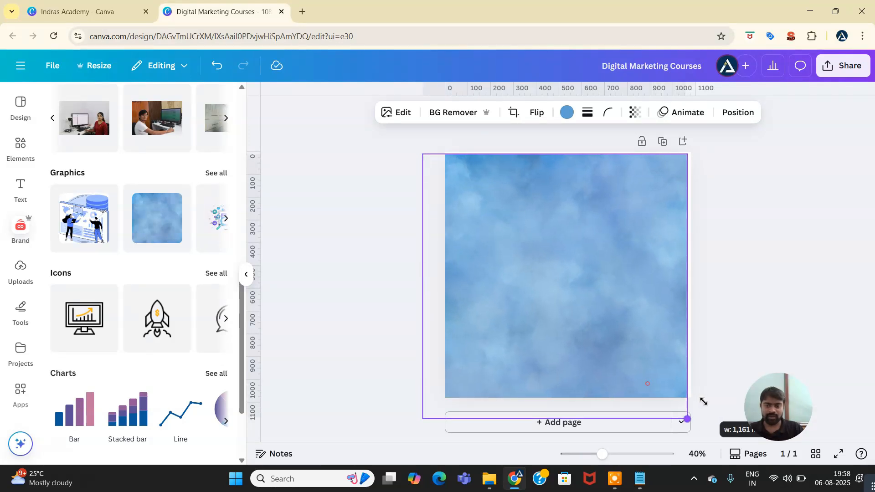
left_click(738, 252)
left_click(611, 224)
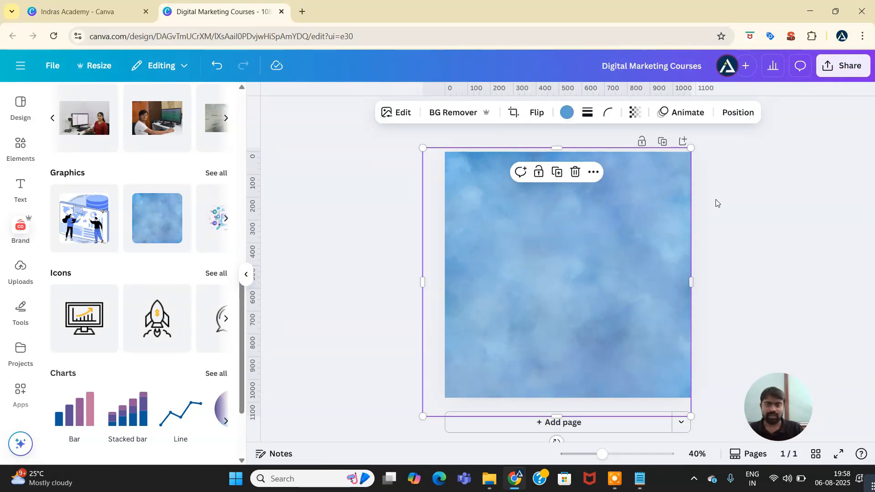
left_click(740, 194)
left_click(508, 269)
left_click(576, 173)
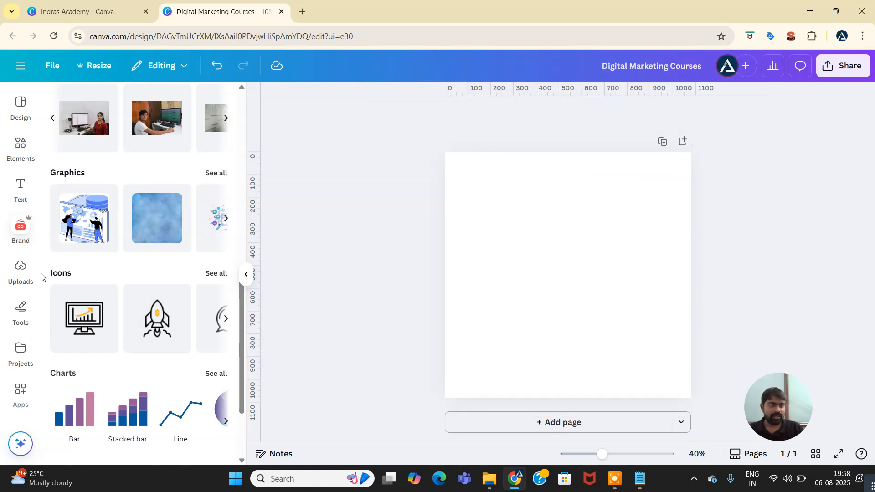
Try the monitor-with-growth-chart brand icon, shrunk and placed near the page's upper-right corner, and delete it again.
left_click(84, 326)
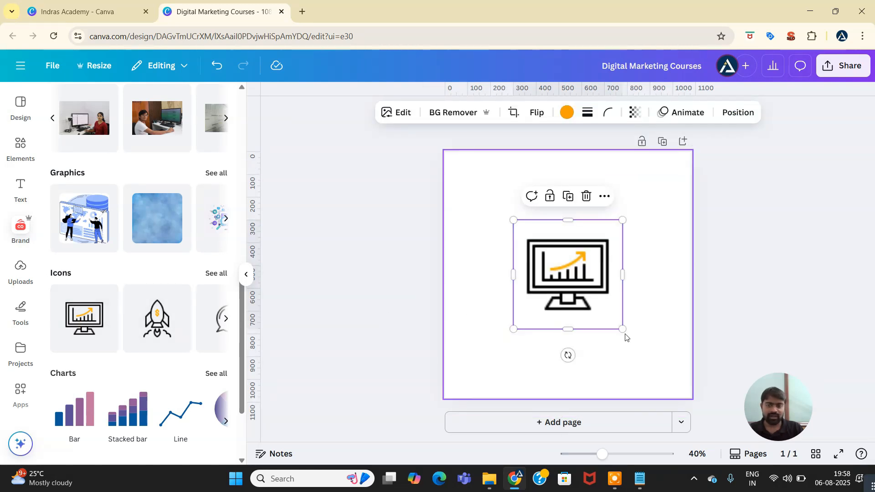
left_click_drag(622, 328, 581, 290)
left_click_drag(545, 254, 623, 198)
scroll(111, 339, "down", 3)
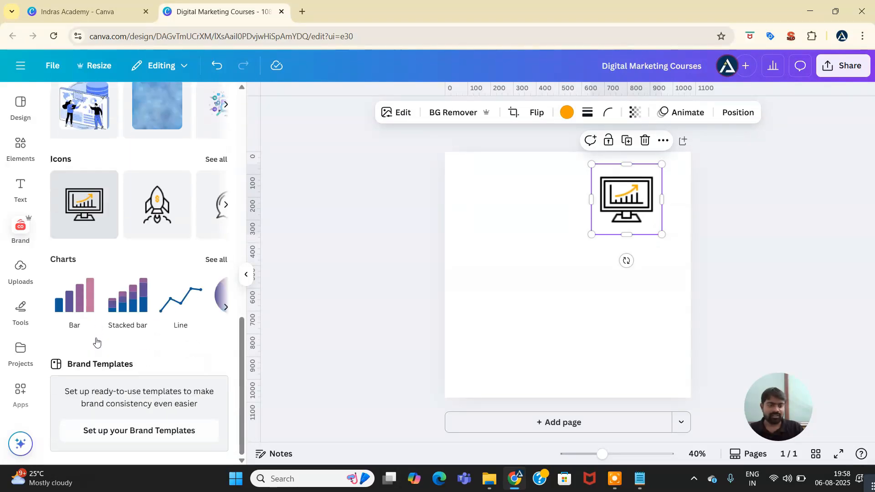
left_click(646, 141)
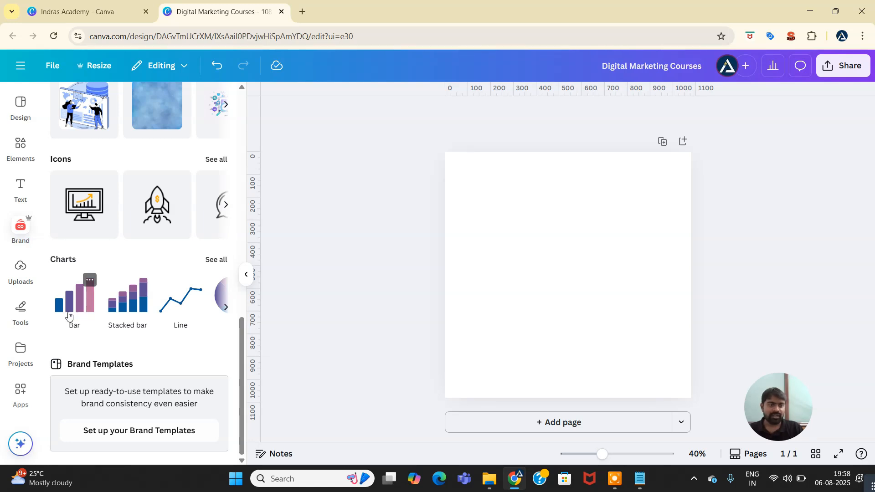
Compare the Charts color in the Indras Academy brand kit with the chart assets offered in the design editor.
left_click(88, 6)
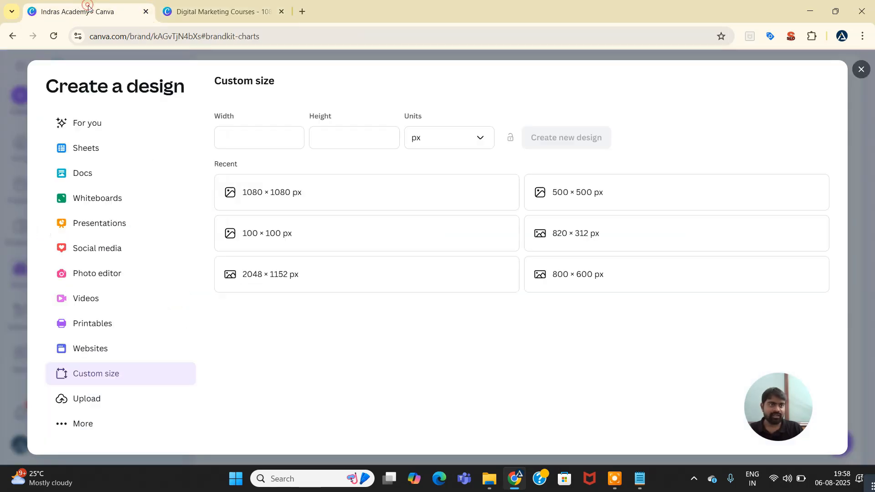
left_click(861, 69)
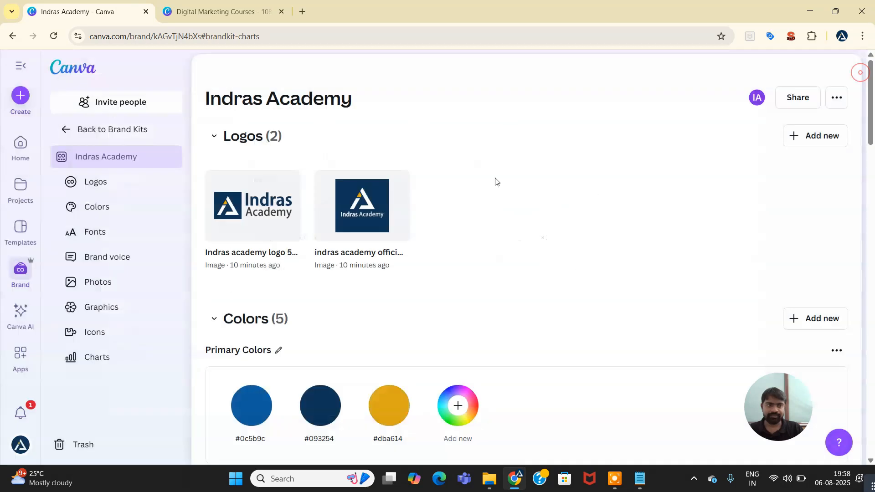
scroll(342, 319, "down", 12)
scroll(342, 333, "down", 14)
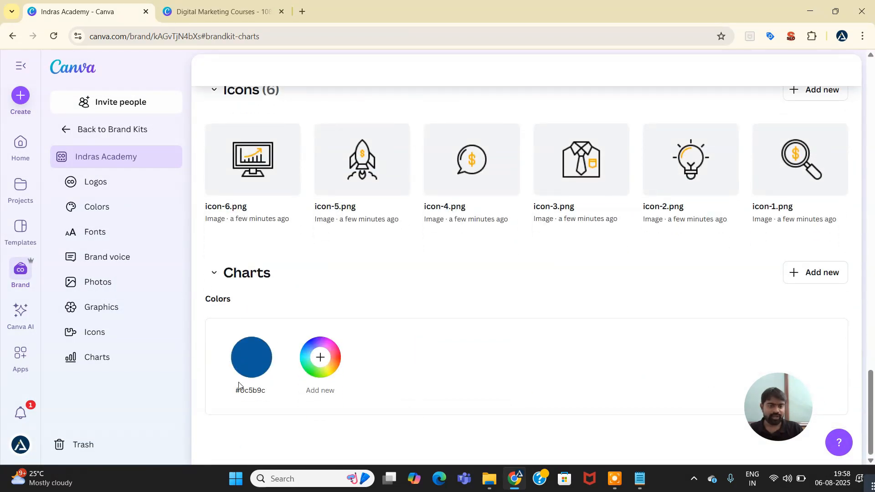
left_click(202, 9)
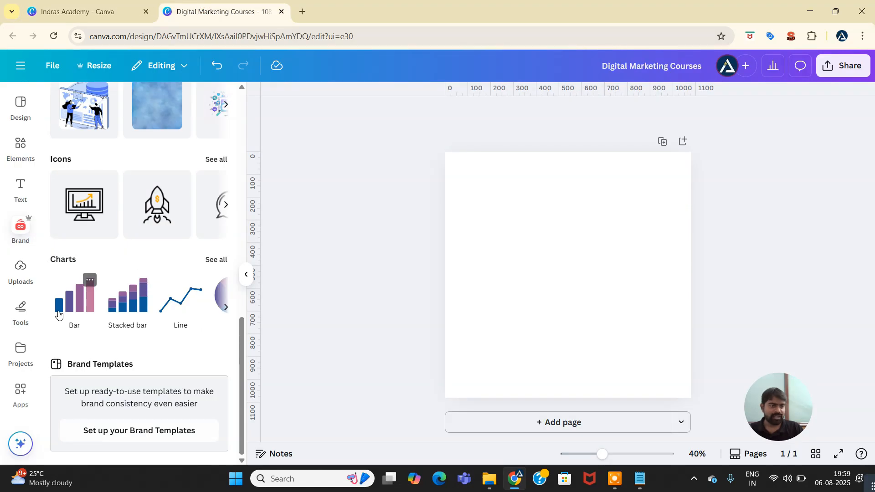
left_click(111, 11)
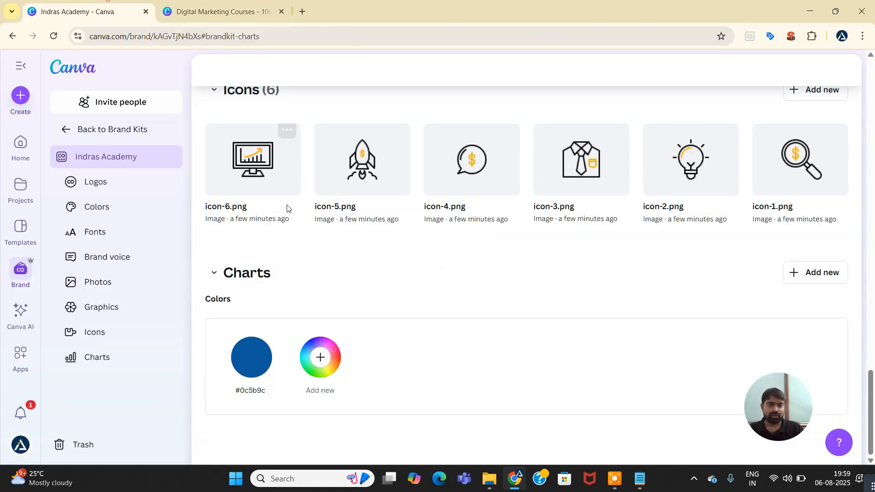
Change the blue Charts color in the brand kit to bright green #04FA49.
left_click(252, 376)
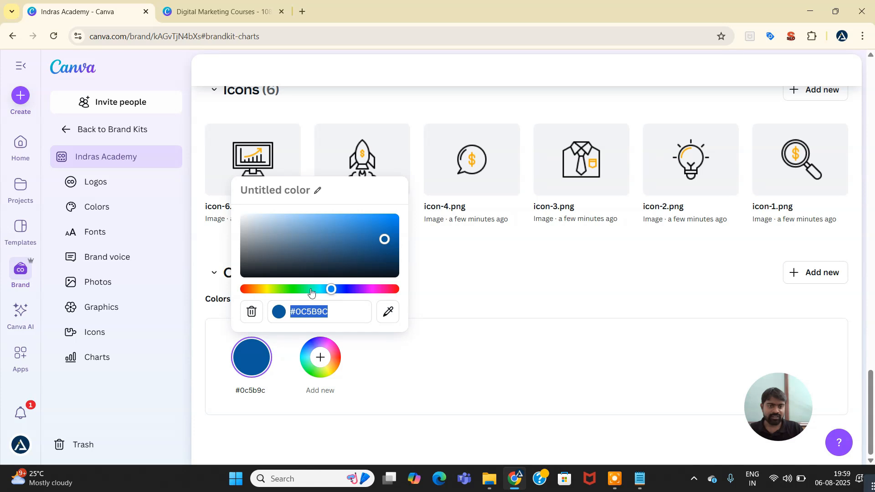
left_click_drag(315, 291, 301, 291)
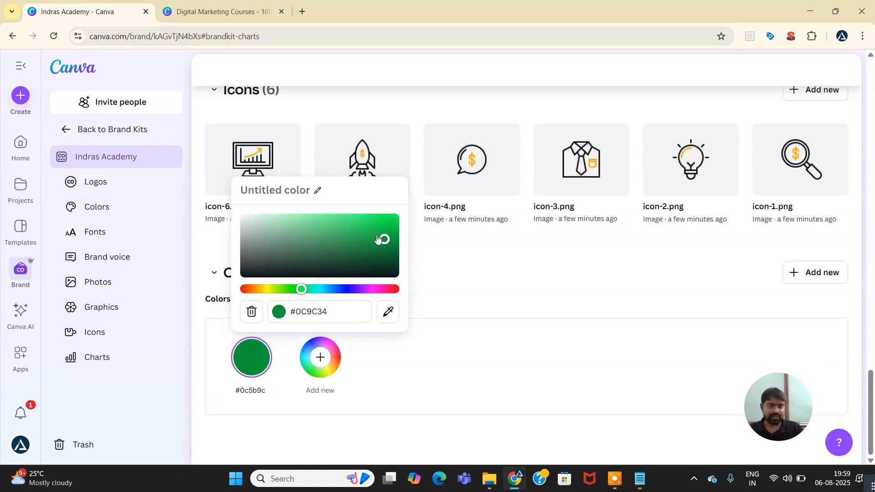
left_click_drag(379, 237, 395, 218)
left_click(385, 375)
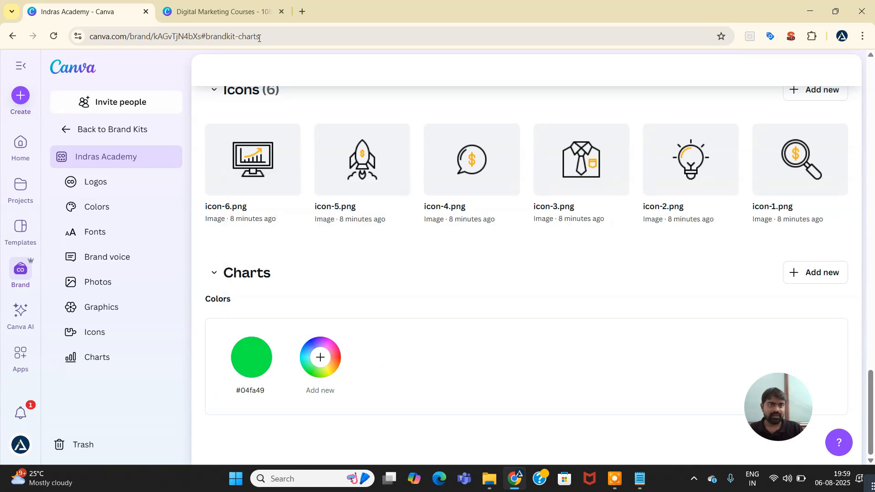
Reload the Digital Marketing Courses design and check the chart colors among its brand assets.
left_click(222, 6)
left_click(54, 36)
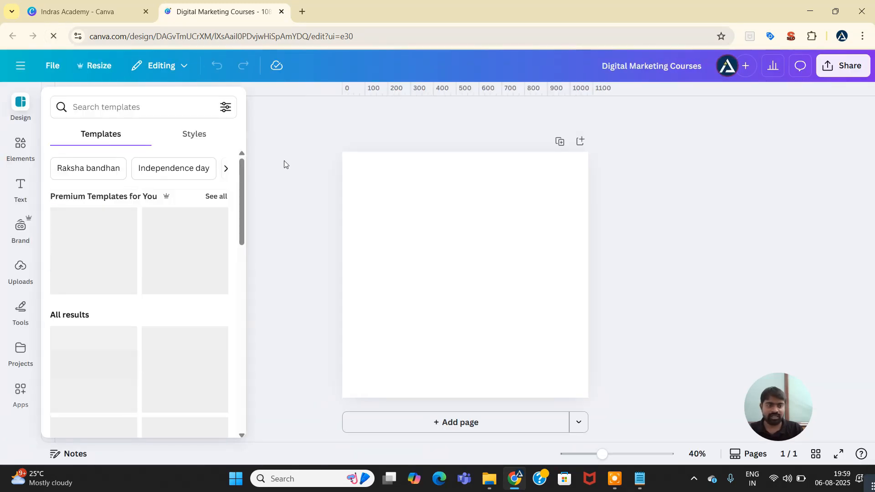
scroll(171, 242, "down", 5)
scroll(172, 242, "down", 1)
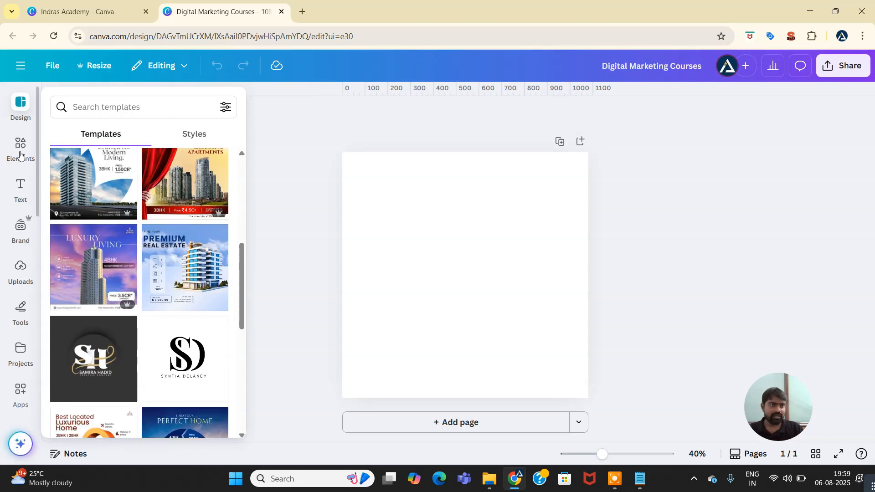
left_click(21, 238)
scroll(207, 255, "down", 10)
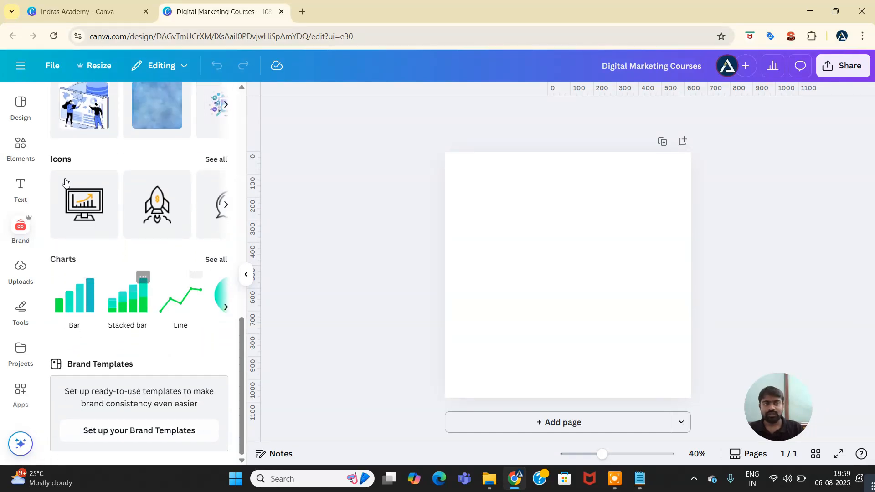
Check the brand kit's Charts color, then add the brand bar chart to the blank page and resize it to fill most of the page.
left_click(67, 3)
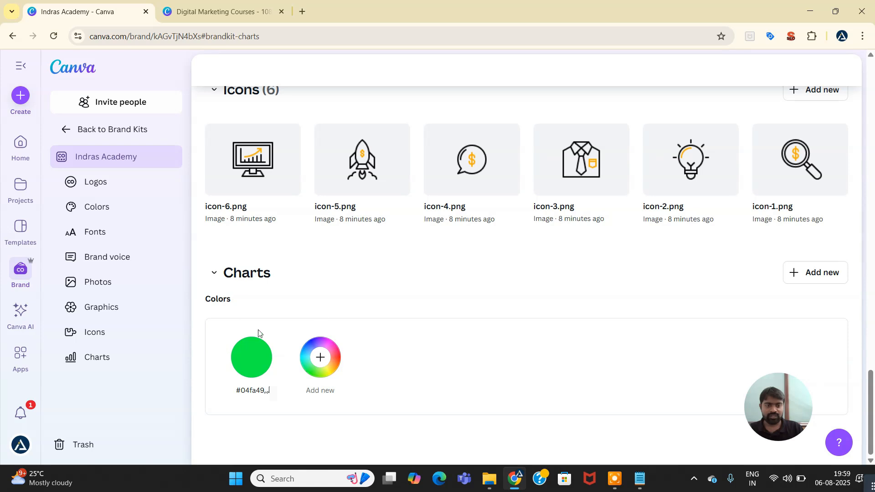
left_click(219, 3)
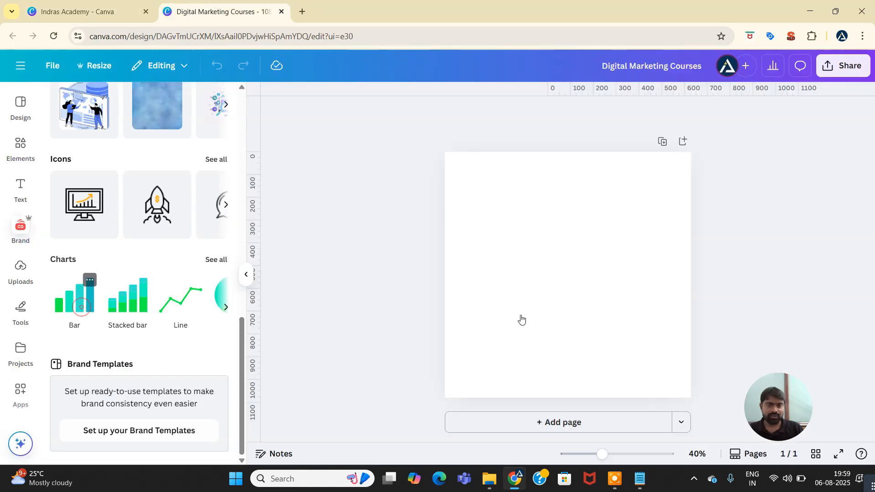
left_click_drag(522, 319, 547, 319)
left_click_drag(658, 373, 654, 370)
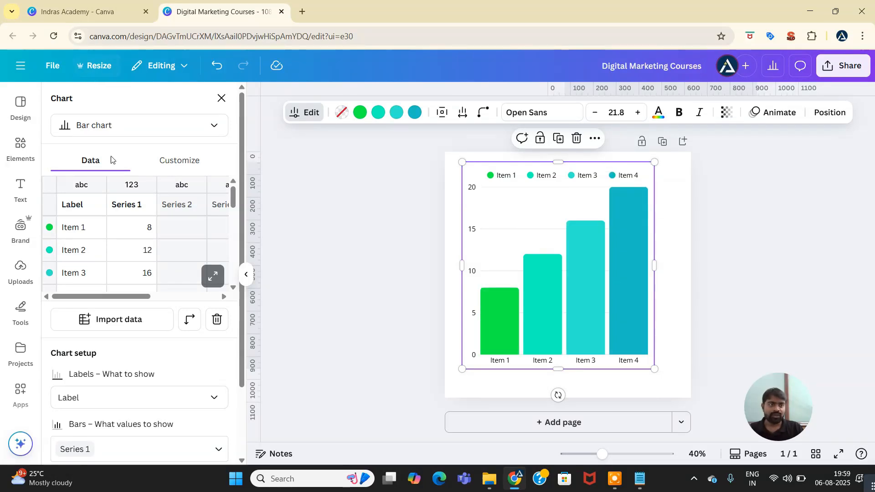
Look through the Indras Academy brand assets beside the design and delete the bar chart from the page.
left_click(20, 227)
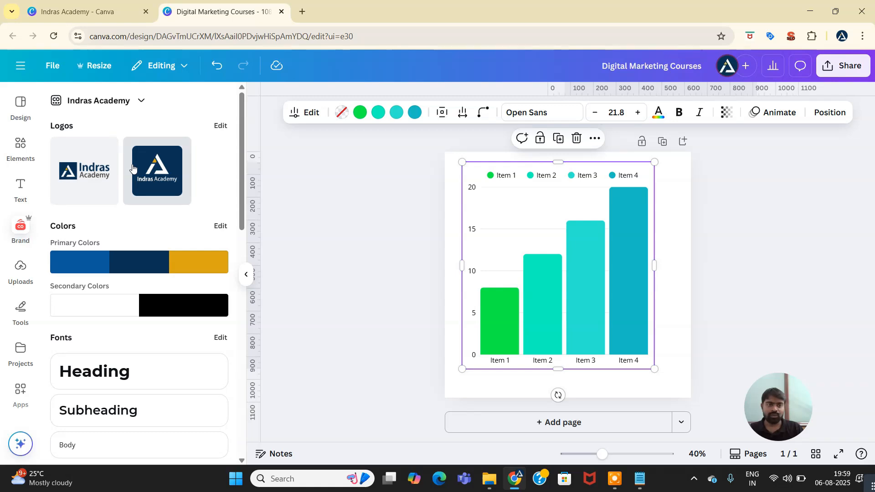
mouse_move(122, 261)
scroll(78, 254, "down", 3)
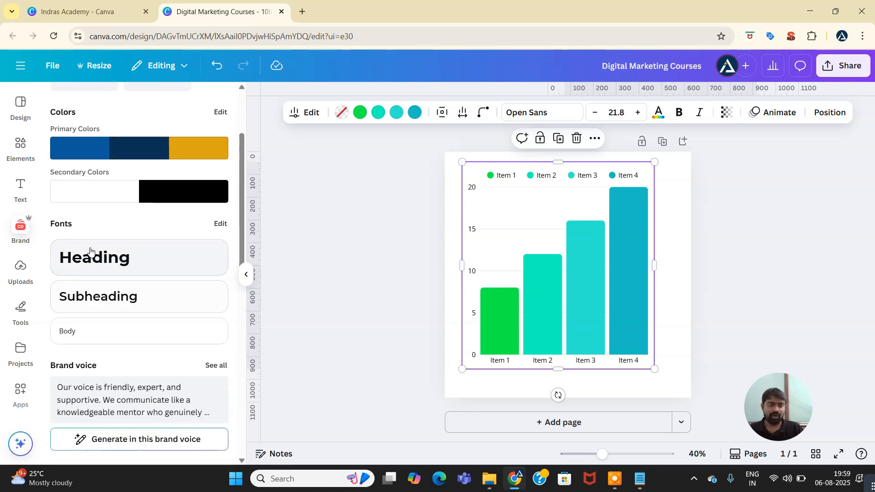
scroll(90, 251, "down", 7)
scroll(170, 232, "up", 2)
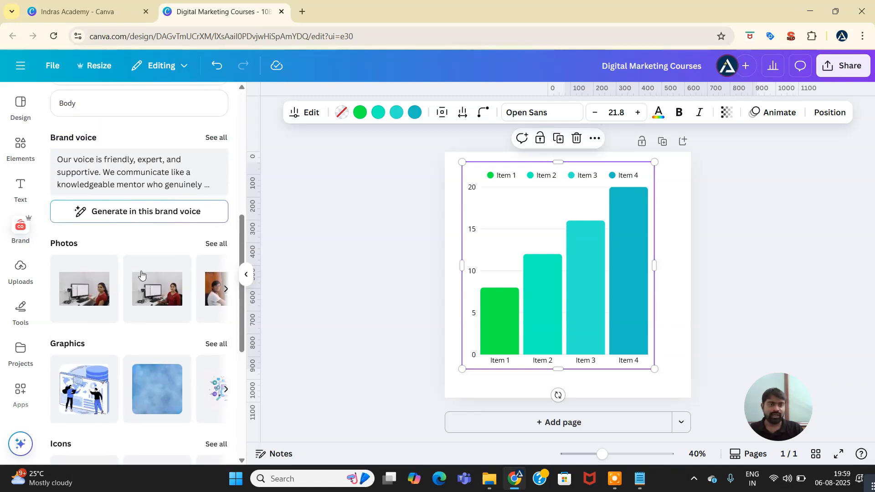
scroll(110, 237, "up", 3)
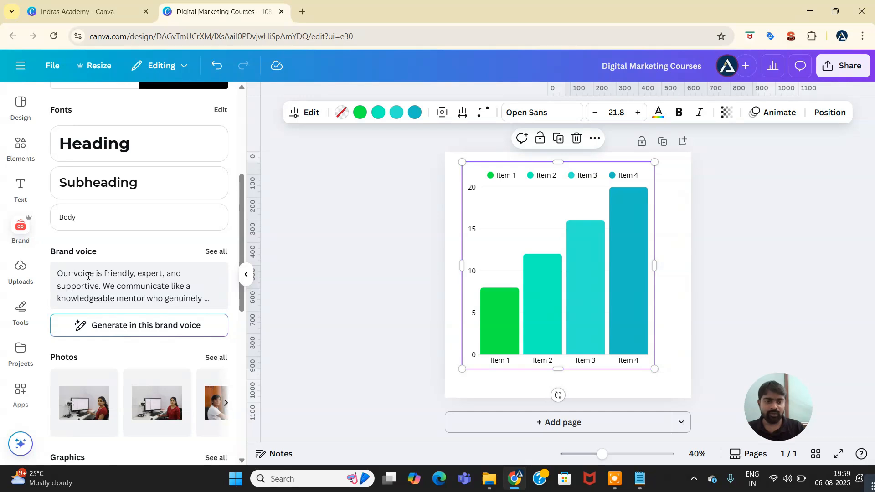
left_click(577, 139)
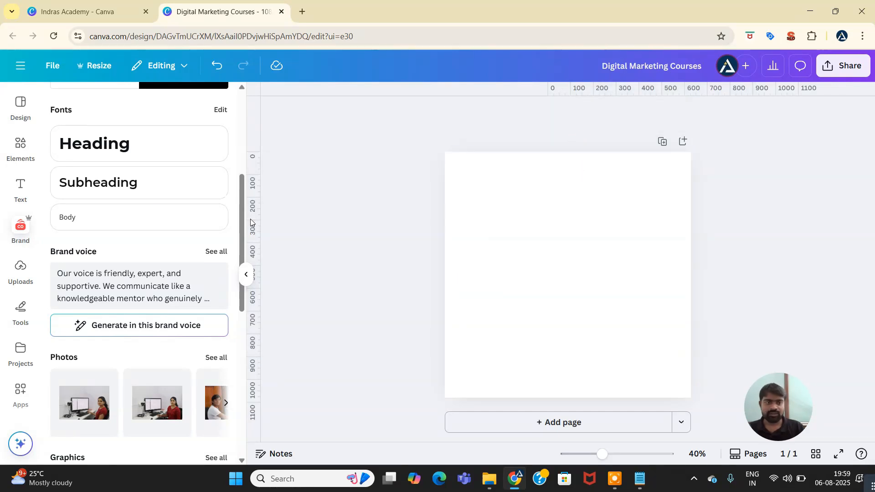
Search the design templates for "digital marketing" and apply the dark blue and green "Grow Your Business" template to the page.
left_click(24, 116)
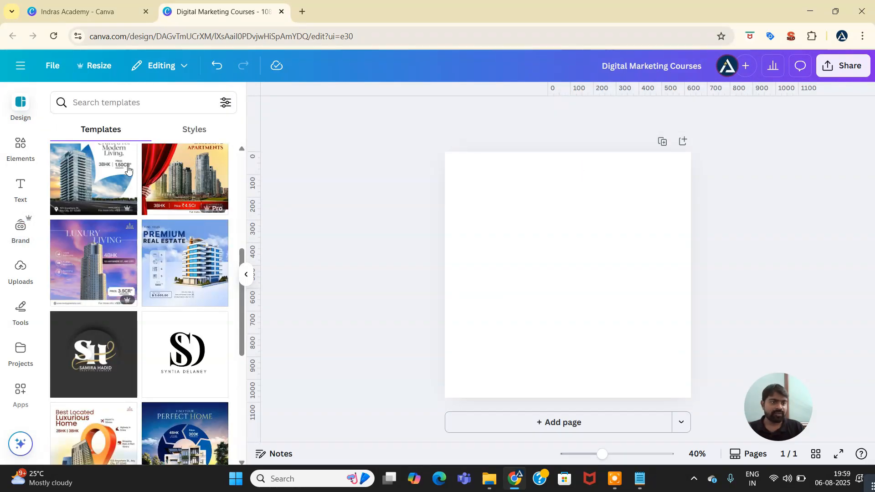
left_click(151, 102)
left_click(140, 153)
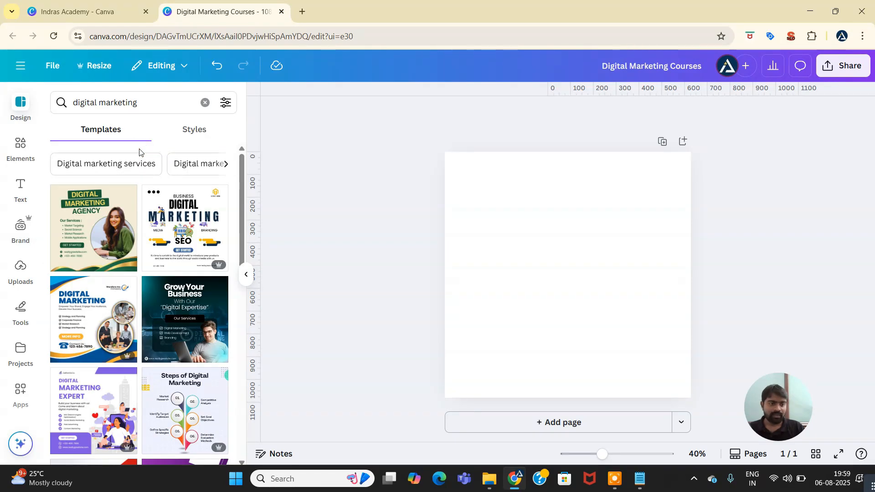
left_click(189, 300)
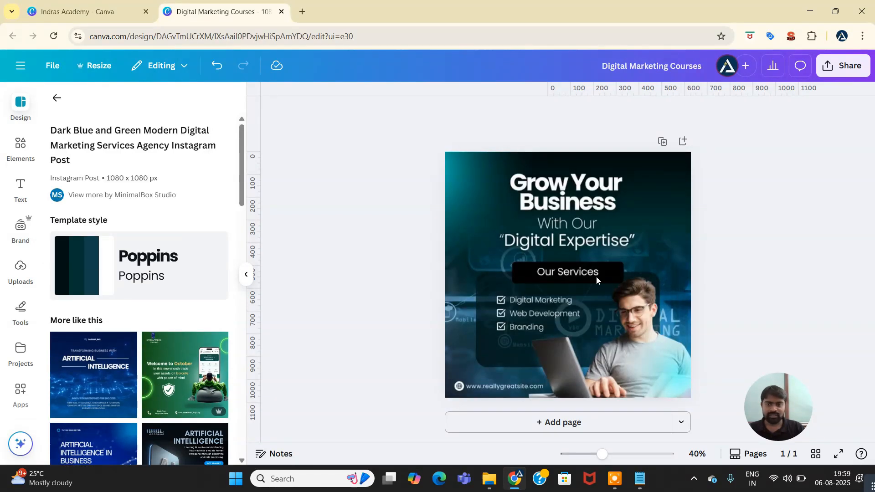
Rewrite the "Grow Your Business" heading with the Indras Academy brand voice and replace the original text with the generated version.
left_click(565, 203)
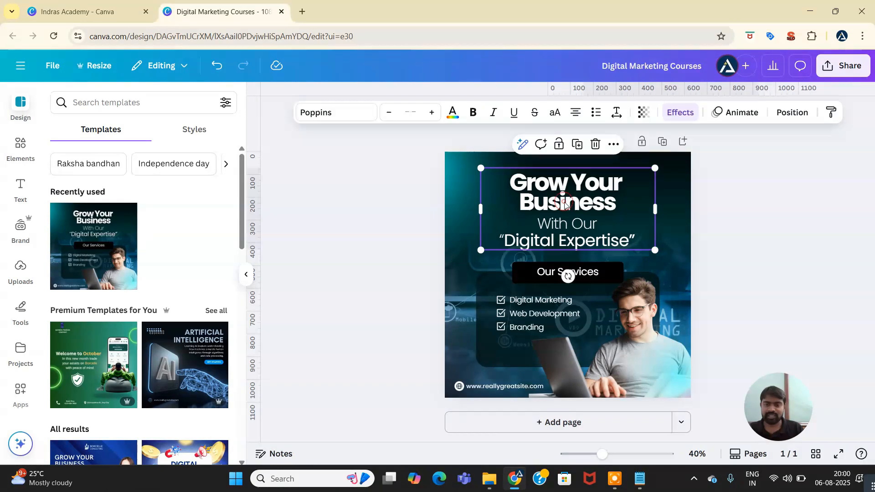
left_click(523, 144)
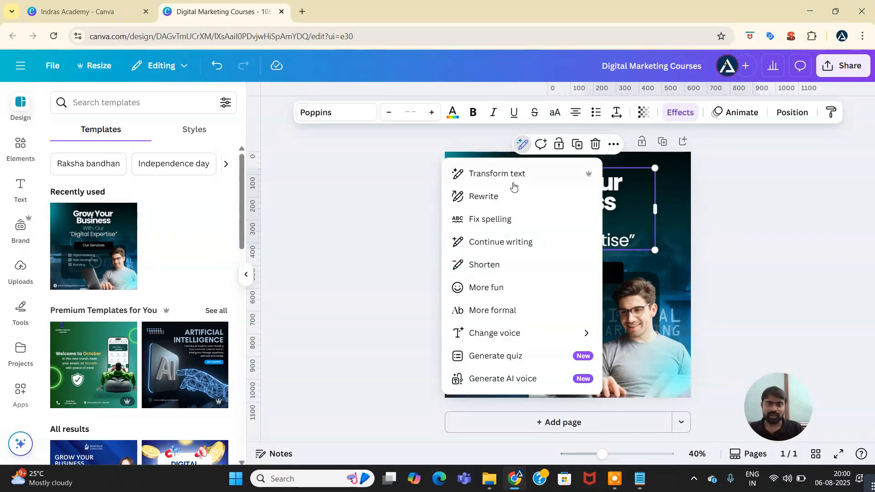
mouse_move(501, 337)
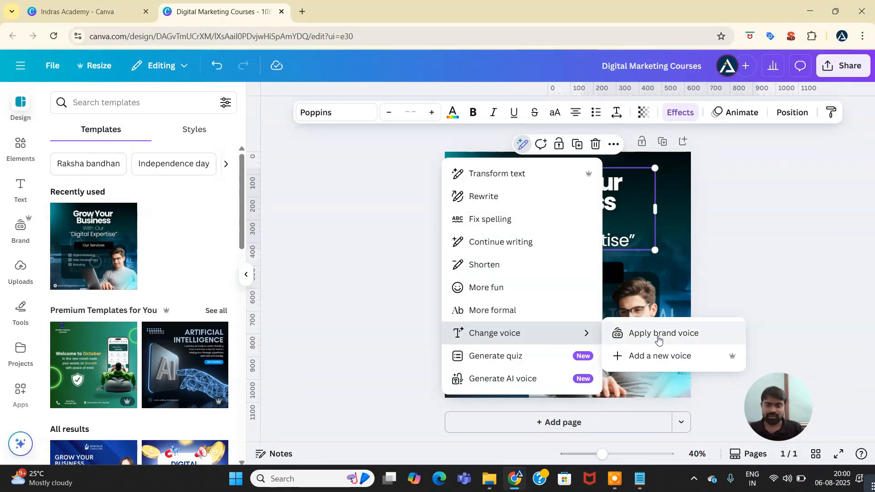
left_click(683, 337)
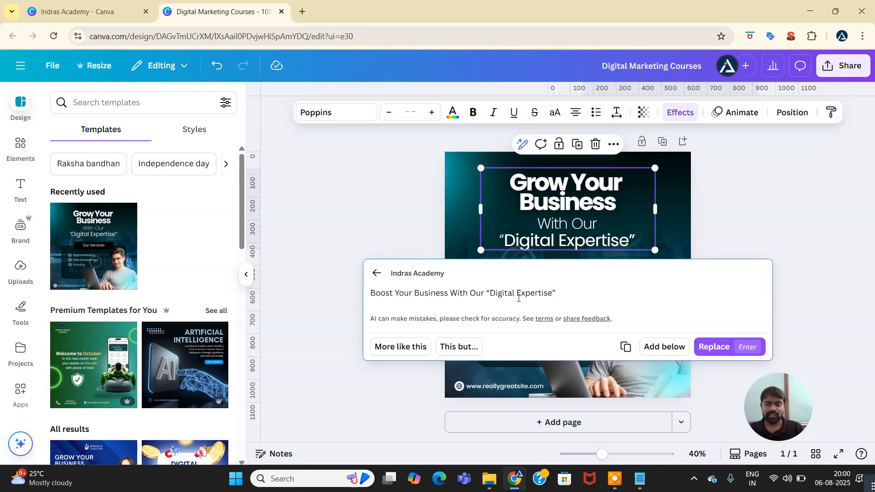
left_click(711, 349)
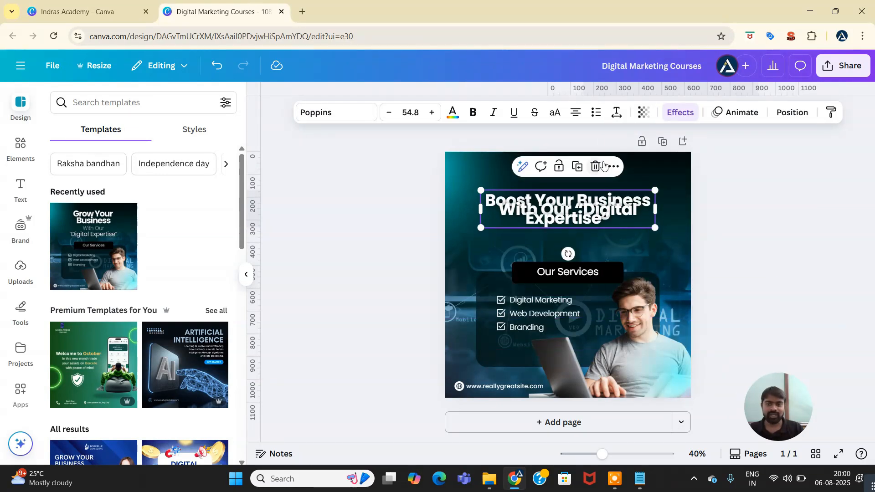
Enlarge the "Boost Your Business" heading to font size 62.2 and increase its line spacing so the lines no longer overlap.
left_click_drag(654, 228, 678, 233)
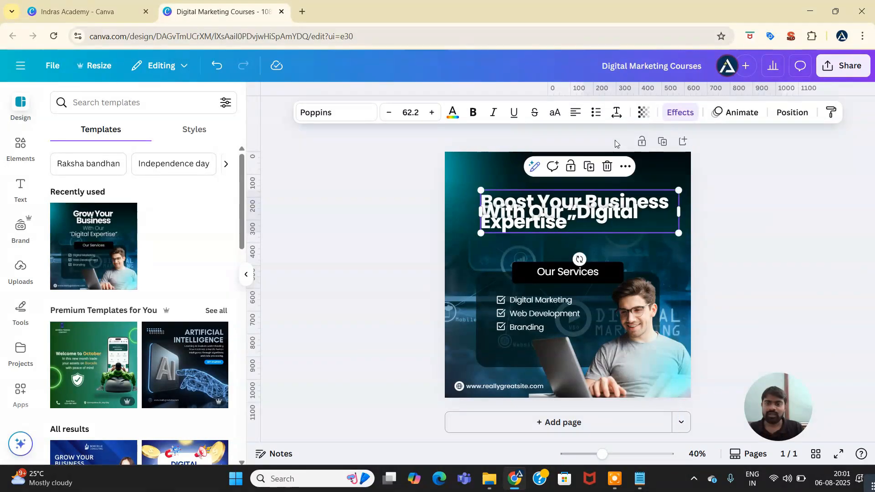
left_click(616, 113)
left_click_drag(559, 204, 580, 213)
left_click(752, 206)
Remove the quotation marks around Digital Expertise in the heading and deselect the text.
left_click(579, 211)
left_click(575, 206)
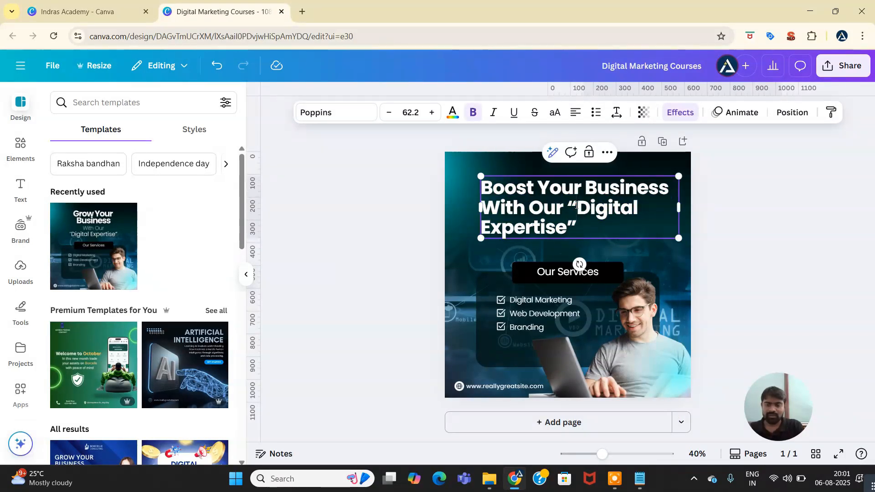
key("BackSpace")
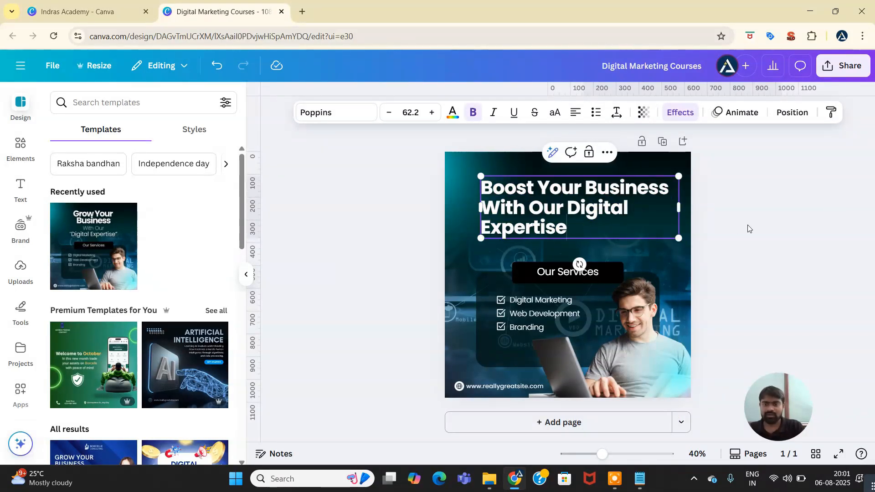
left_click(748, 228)
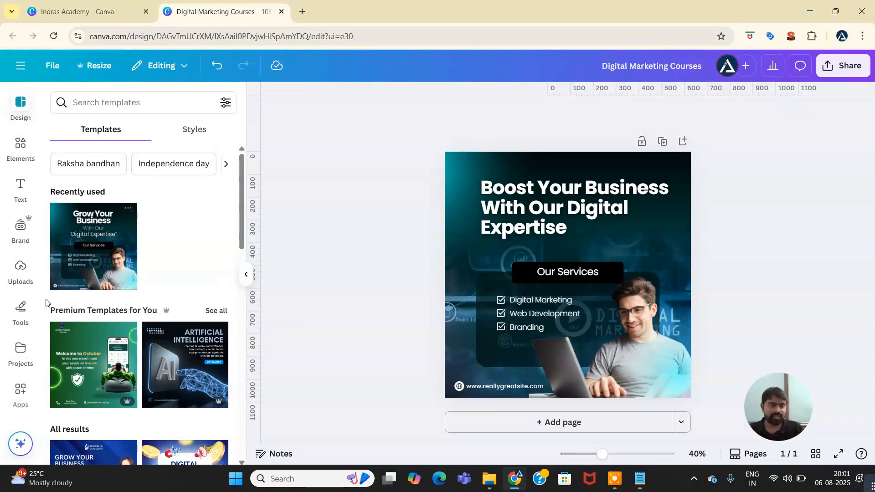
Examine the Indras Academy brand assets available beside the design, from logos and colors down to icons and charts.
left_click(20, 230)
left_click(52, 256)
scroll(176, 272, "down", 8)
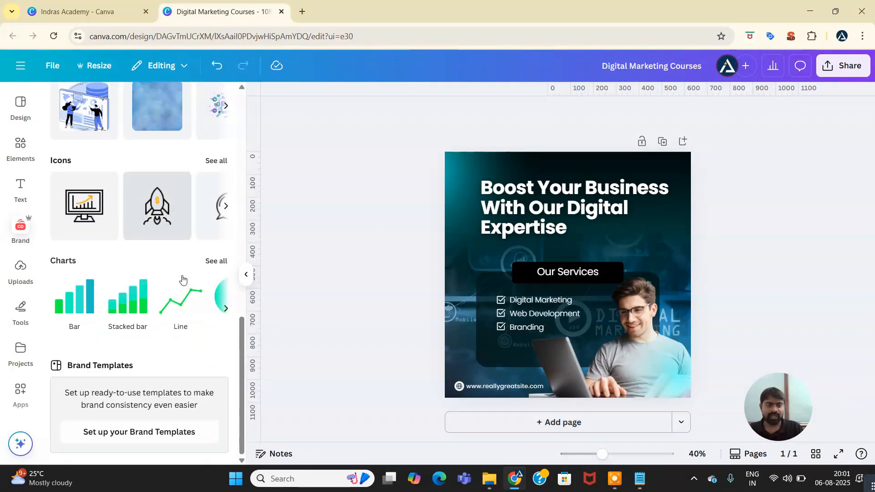
scroll(182, 280, "up", 13)
scroll(183, 279, "down", 10)
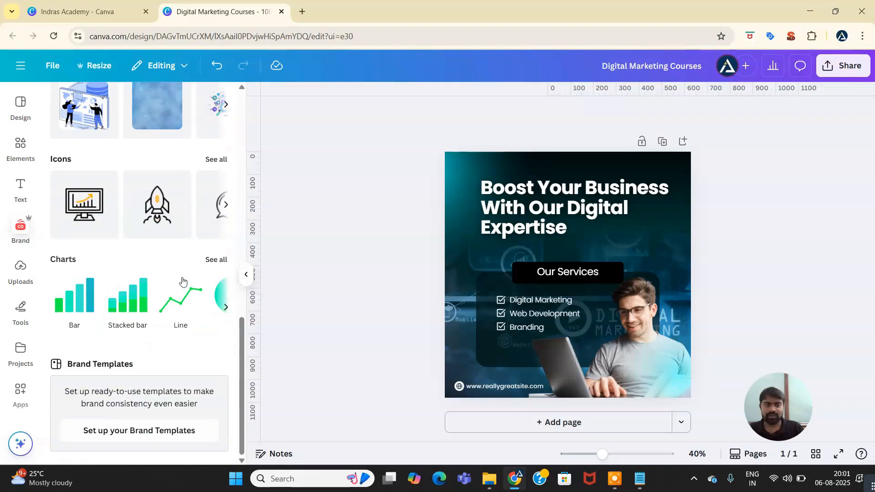
scroll(182, 289, "up", 5)
scroll(182, 293, "up", 5)
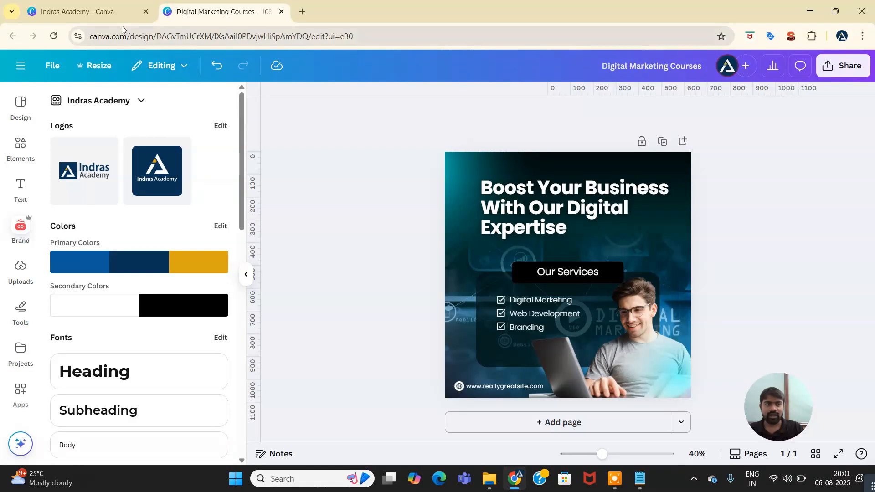
Review the full Indras Academy brand kit page from logos to charts and compare it with the brand assets in the design editor.
left_click(111, 13)
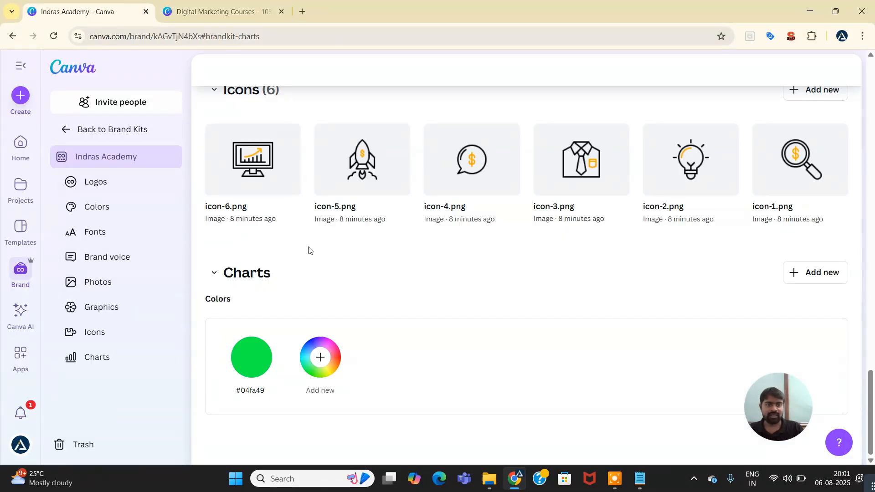
scroll(367, 273, "up", 10)
scroll(369, 273, "up", 10)
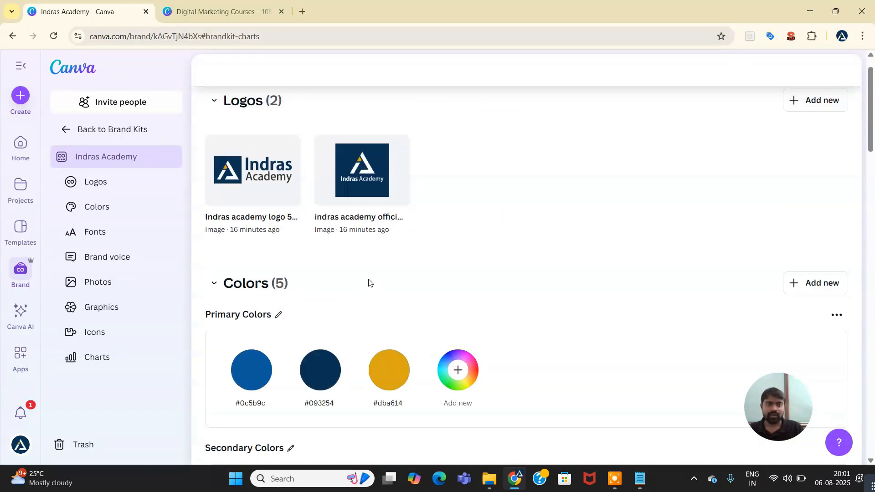
scroll(369, 283, "down", 5)
scroll(368, 283, "down", 12)
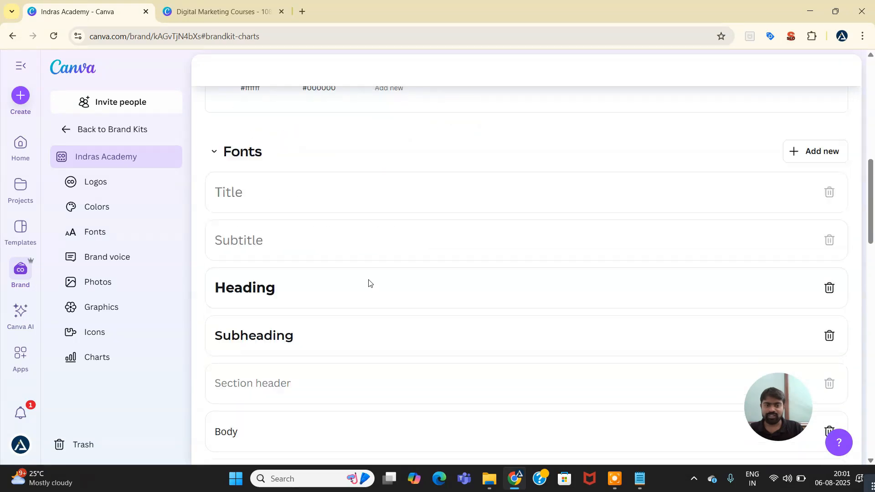
scroll(369, 283, "down", 8)
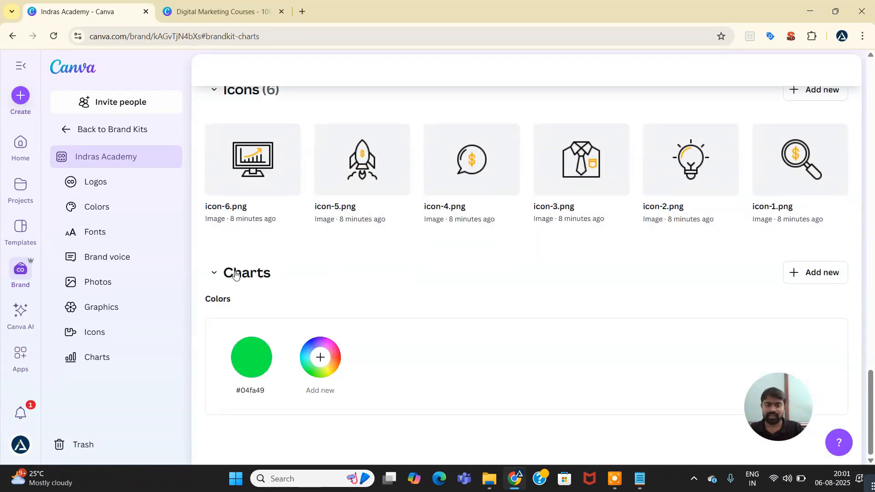
scroll(299, 324, "up", 3)
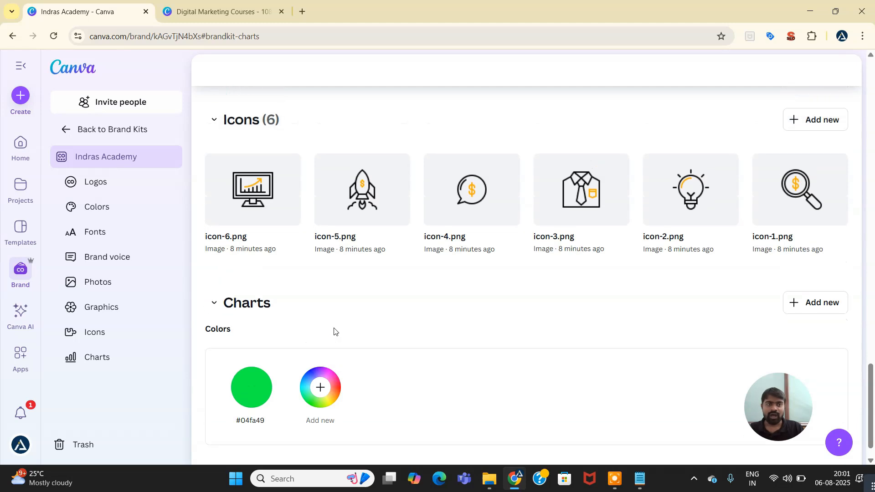
left_click(214, 12)
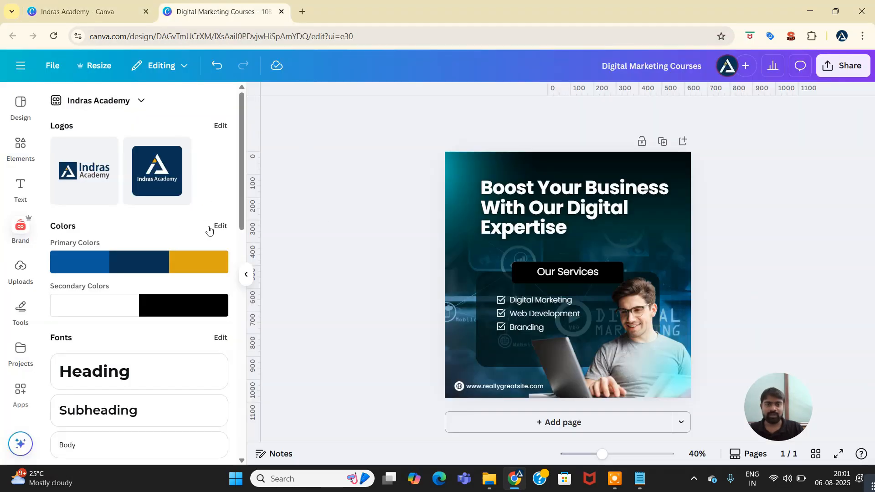
scroll(175, 225, "down", 10)
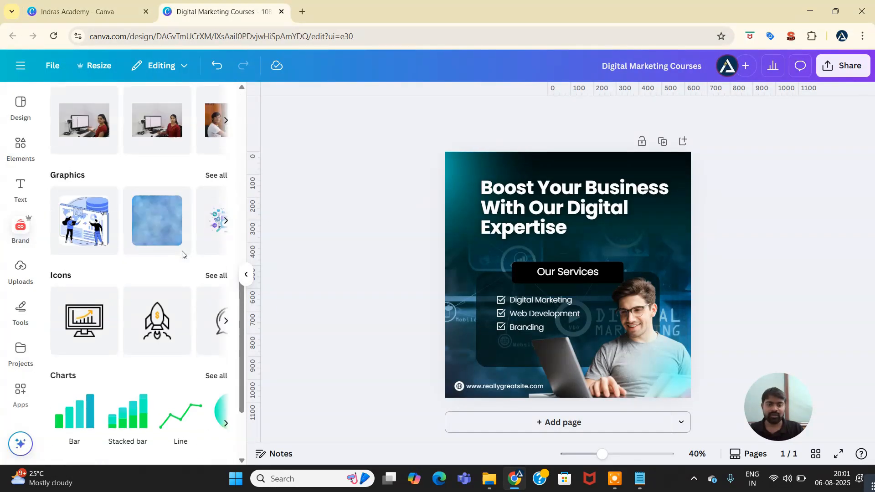